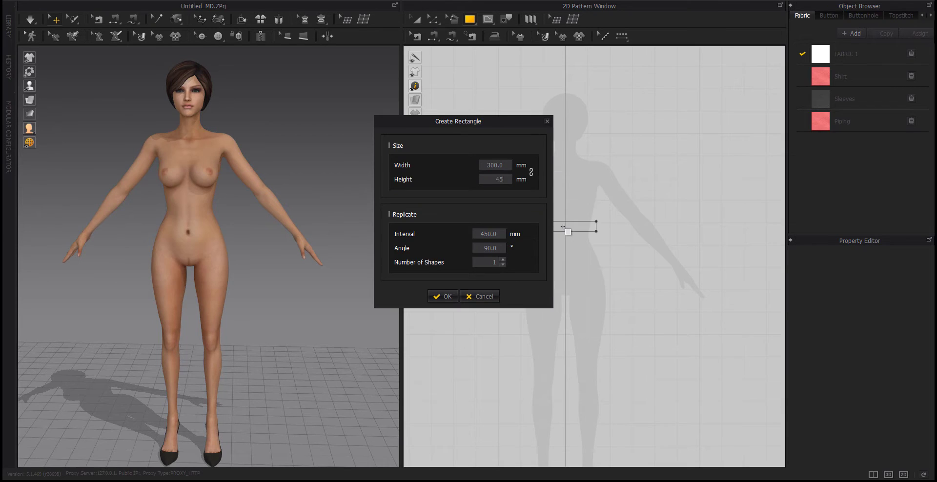
# - Create a rectangular pattern 300 mm wide and 450 mm high over the avatar's torso
pyautogui.write('0')
pyautogui.press('Return')
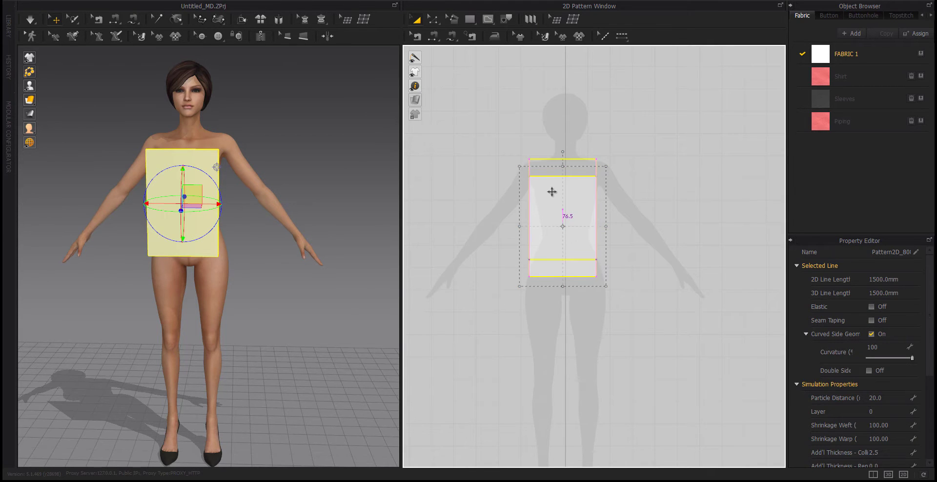
pyautogui.click(636, 227)
# - Split both vertical sides of the rectangle into two lines, with Line 1 measuring 200 mm from the upper edge
pyautogui.rightClick(530, 200)
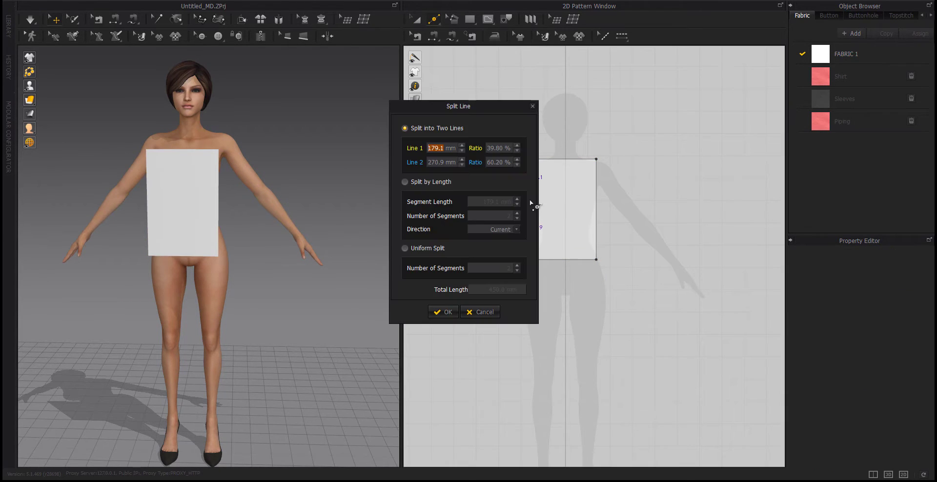
pyautogui.write('200')
pyautogui.press('Return')
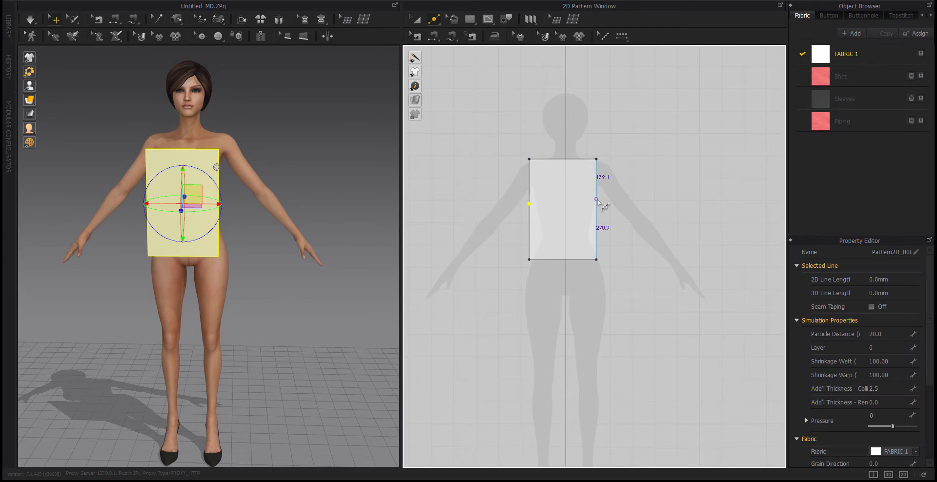
pyautogui.rightClick(596, 201)
pyautogui.press('Return')
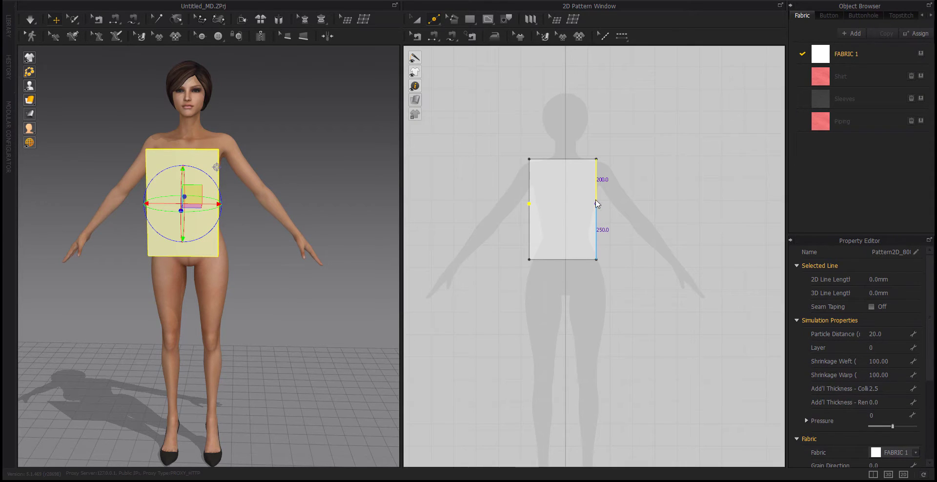
# - Move both lower corners of the pattern outward horizontally by 30 mm
pyautogui.press('z')
pyautogui.moveTo(528, 261); pyautogui.dragTo(524, 263)
pyautogui.rightClick(523, 262)
pyautogui.press('Return')
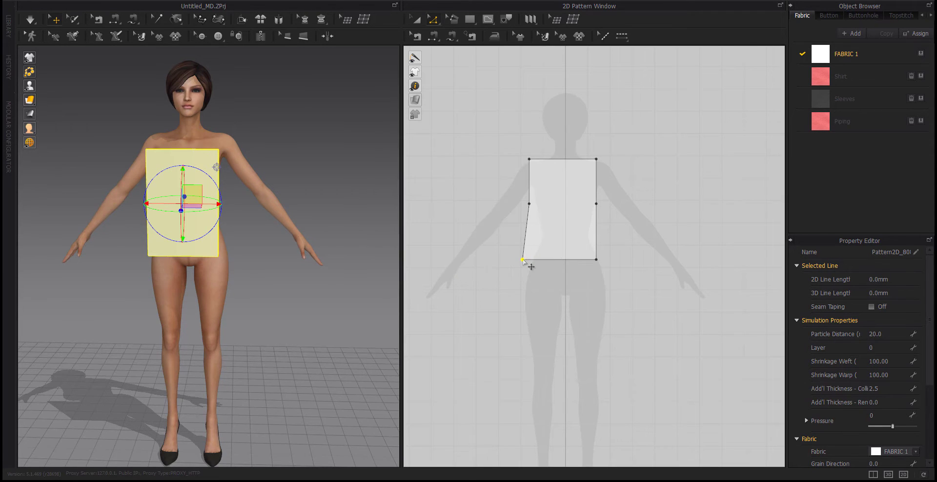
pyautogui.moveTo(596, 260); pyautogui.dragTo(603, 259)
pyautogui.rightClick(604, 259)
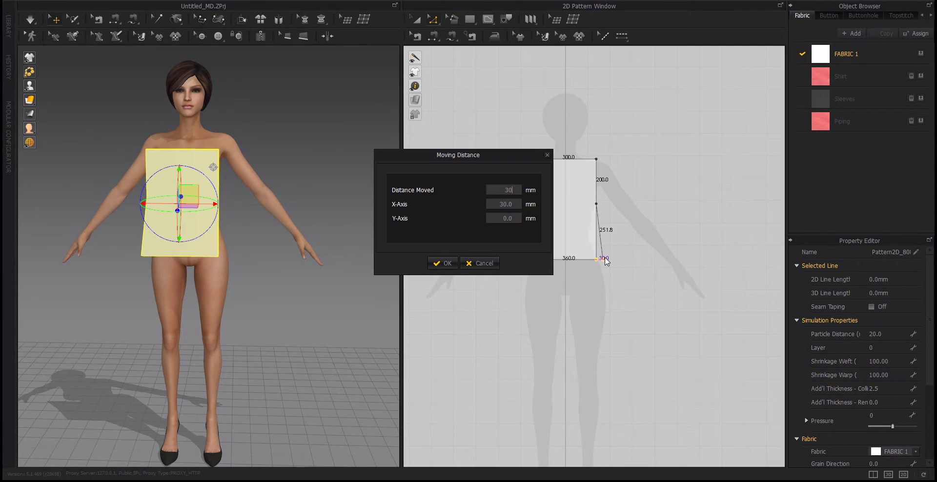
pyautogui.press('Return')
# - Move both upper corners of the pattern inward horizontally by 60 mm
pyautogui.moveTo(529, 160); pyautogui.dragTo(537, 159)
pyautogui.rightClick(538, 159)
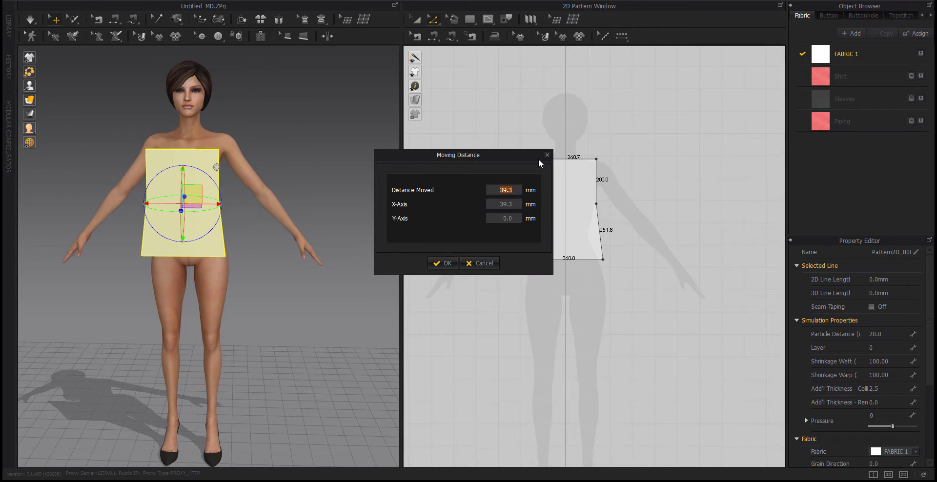
pyautogui.write('60')
pyautogui.press('Return')
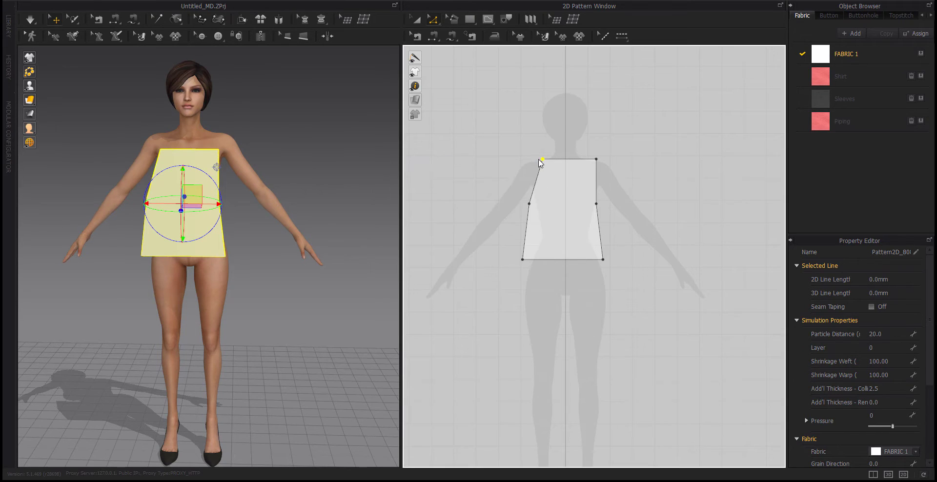
pyautogui.moveTo(598, 166); pyautogui.dragTo(592, 160)
pyautogui.rightClick(591, 160)
pyautogui.write('60')
pyautogui.press('Return')
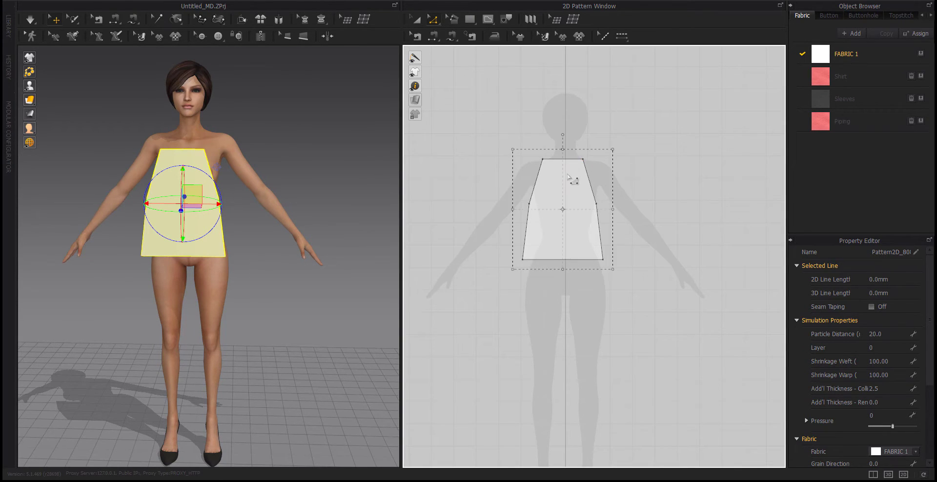
pyautogui.click(640, 200)
# - Clone the torso piece as a Symmetric Pattern and place it beside the original, about 824 mm away
pyautogui.scroll(-3, 606, 203)
pyautogui.rightClick(544, 199)
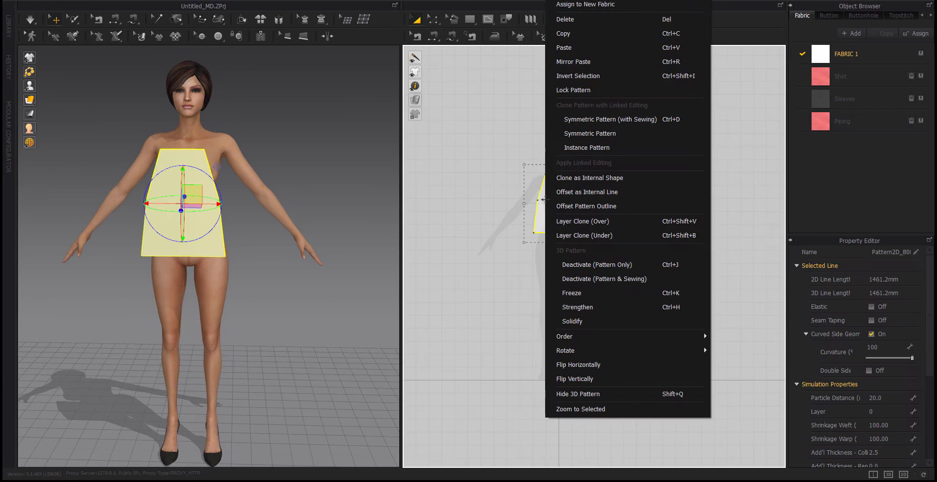
pyautogui.click(560, 138)
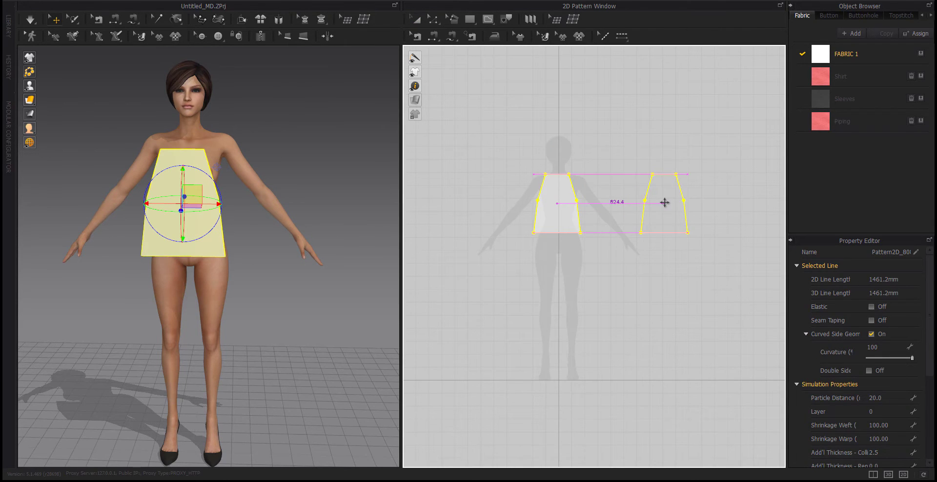
pyautogui.click(664, 202)
# - Copy the cloned torso piece and paste the copy directly above it
pyautogui.moveTo(662, 310); pyautogui.dragTo(579, 308, button='right')
pyautogui.click(562, 258)
pyautogui.rightClick(583, 201)
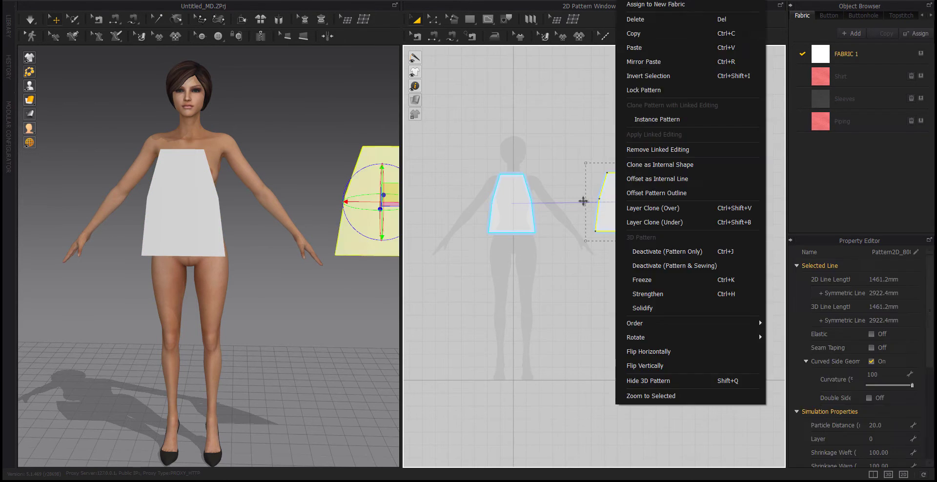
pyautogui.click(634, 34)
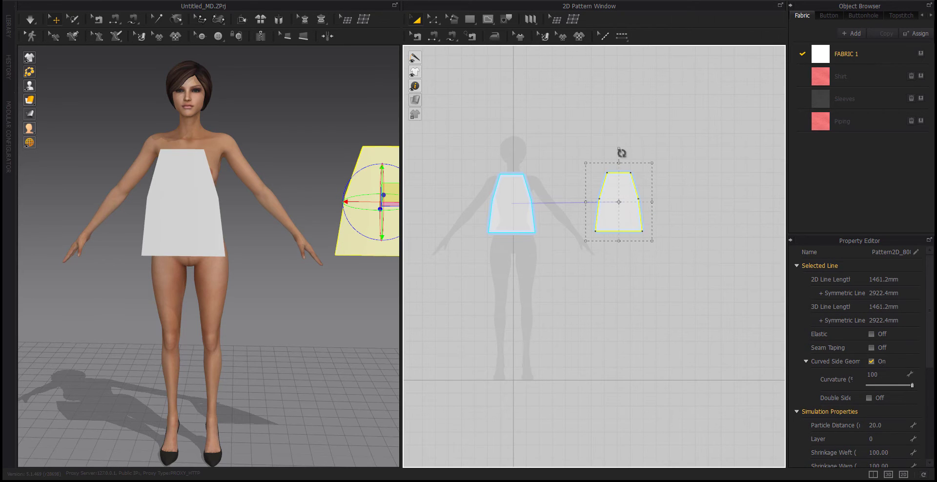
pyautogui.rightClick(629, 197)
pyautogui.click(634, 48)
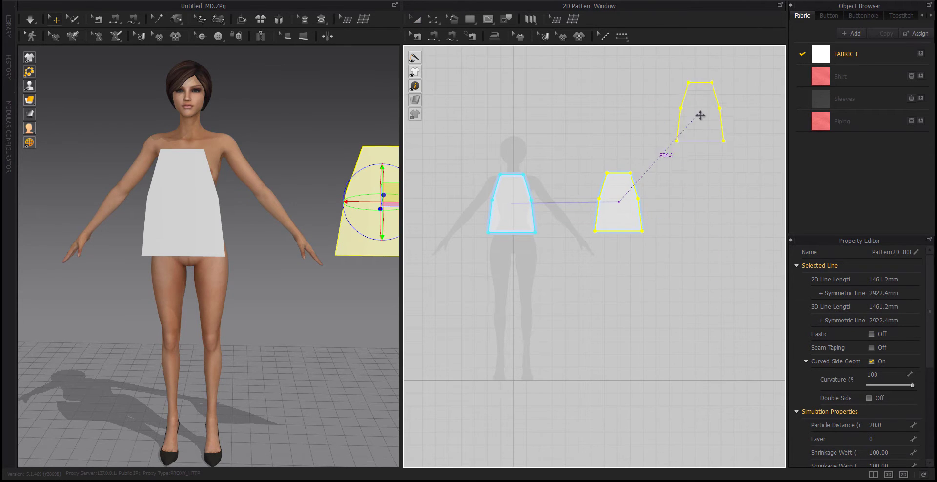
pyautogui.click(621, 92)
pyautogui.moveTo(621, 93); pyautogui.dragTo(644, 108, button='right')
# - Clone the pasted piece as a Symmetric Pattern and place it above the avatar silhouette's head
pyautogui.rightClick(638, 113)
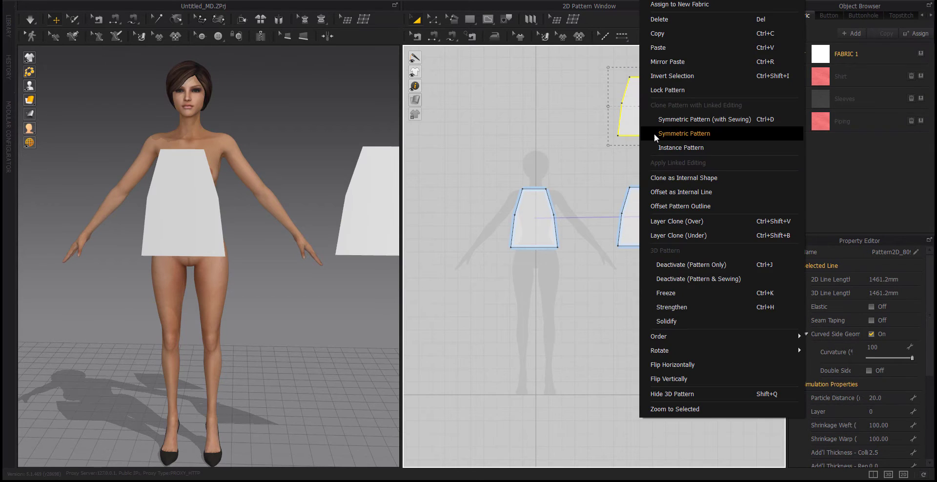
pyautogui.click(654, 134)
pyautogui.click(595, 167)
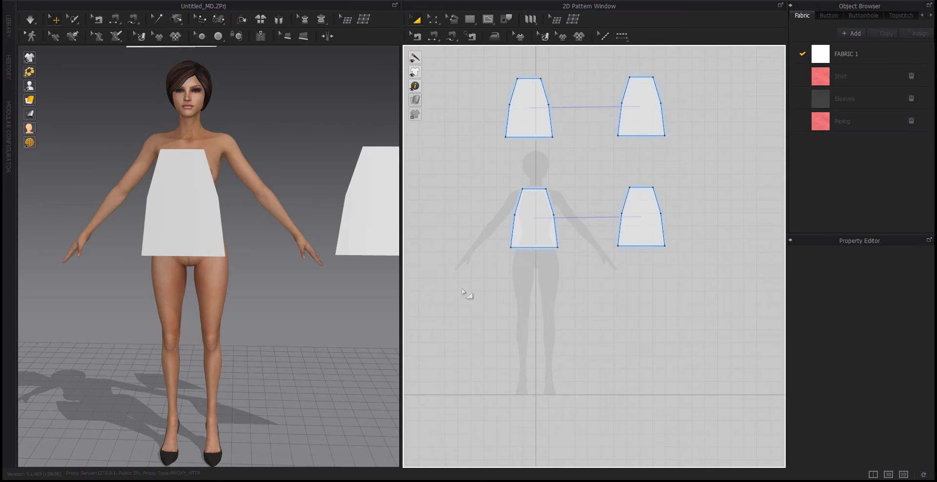
# - Assign the Shirt fabric to the two lower torso pieces and the Sleeves fabric to the two upper pieces
pyautogui.moveTo(354, 280); pyautogui.dragTo(300, 328, button='middle')
pyautogui.moveTo(688, 170); pyautogui.dragTo(540, 314)
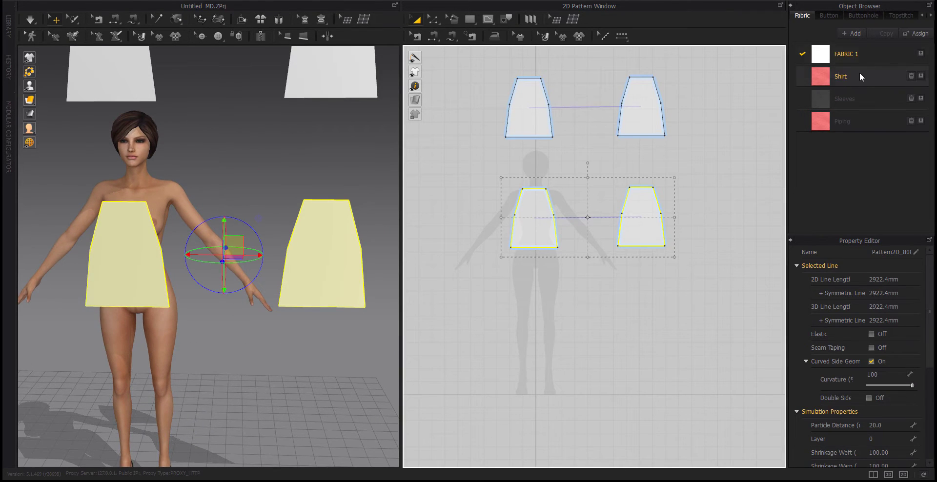
pyautogui.click(920, 77)
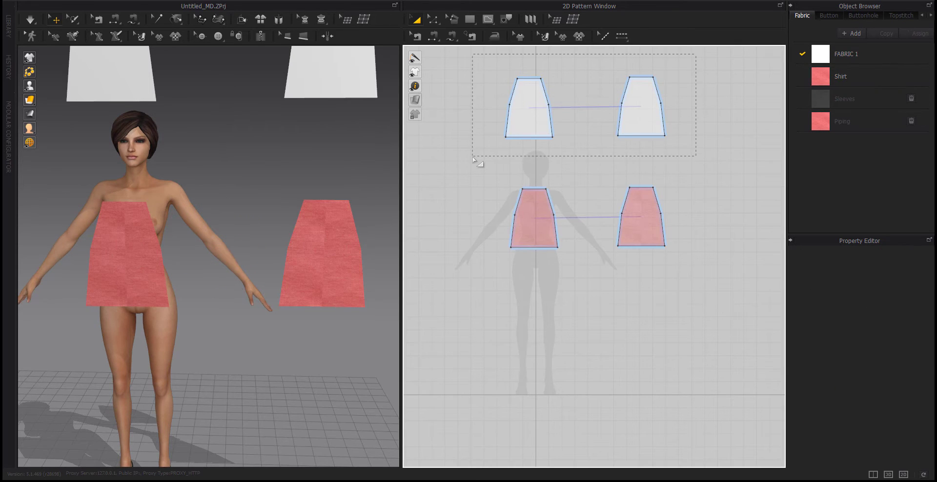
pyautogui.moveTo(474, 159); pyautogui.dragTo(474, 159)
pyautogui.click(918, 99)
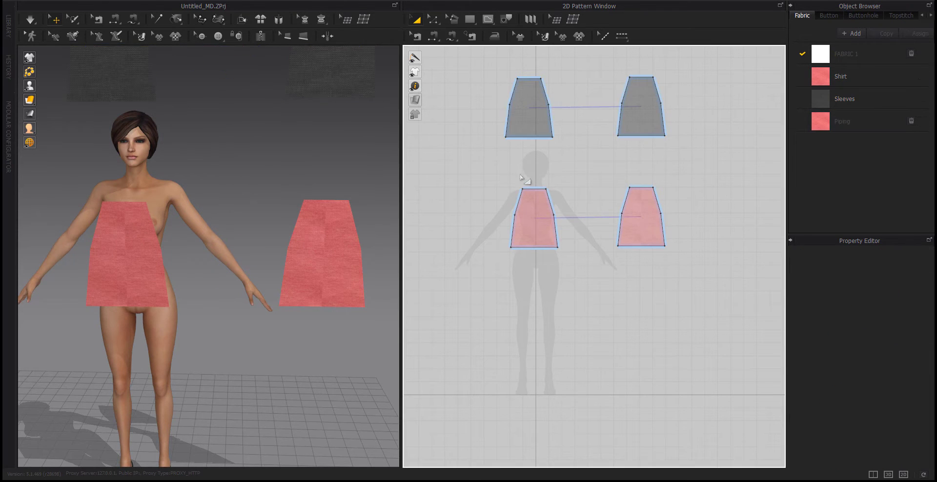
# - Adjust the texture placement on the front and back shirt pieces with the texture editing tool
pyautogui.moveTo(255, 177); pyautogui.dragTo(285, 188, button='middle')
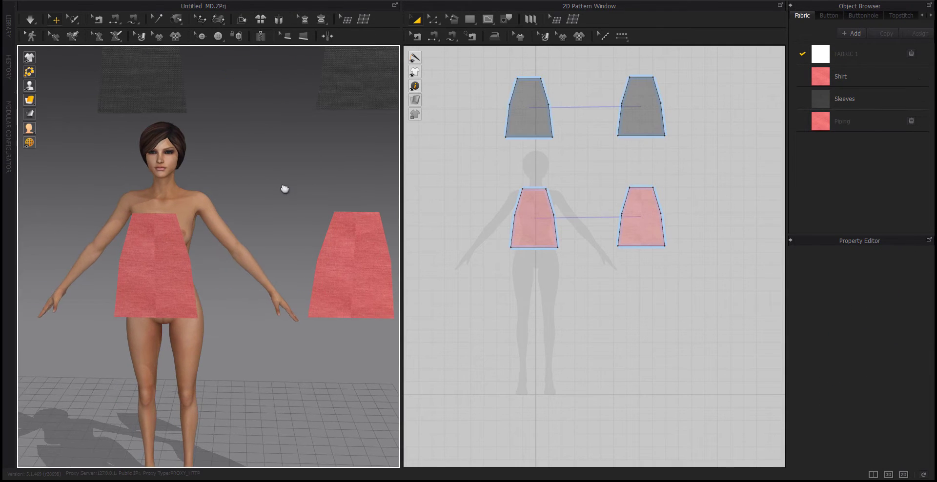
pyautogui.click(124, 268)
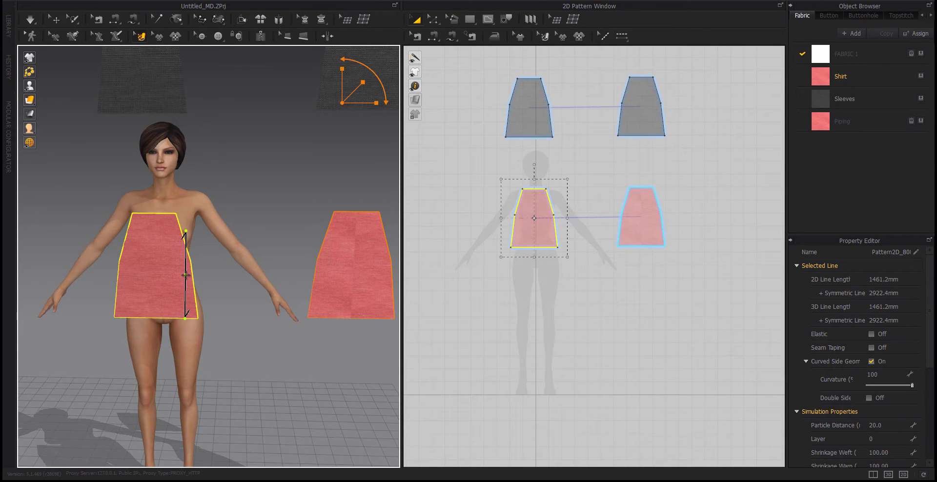
pyautogui.keyDown('shift'); pyautogui.click(336, 275); pyautogui.keyUp('shift')
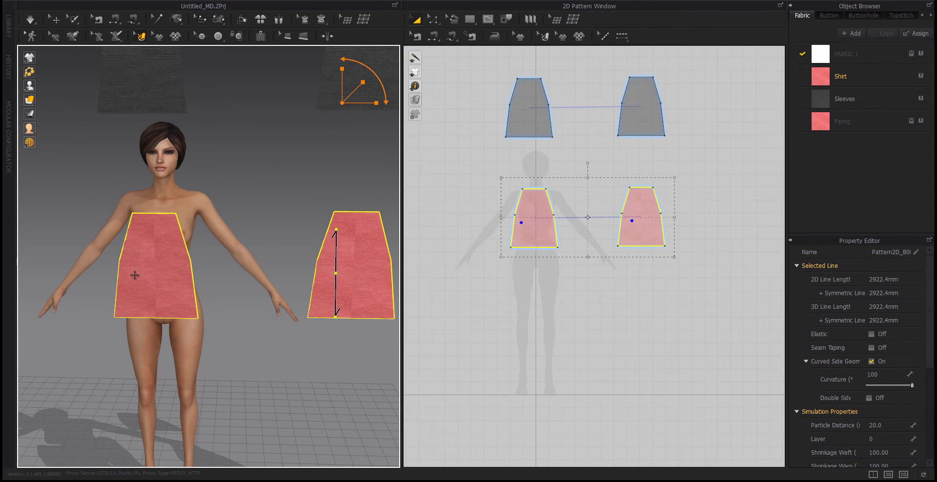
pyautogui.click(303, 350)
pyautogui.moveTo(618, 273); pyautogui.dragTo(587, 345, button='middle')
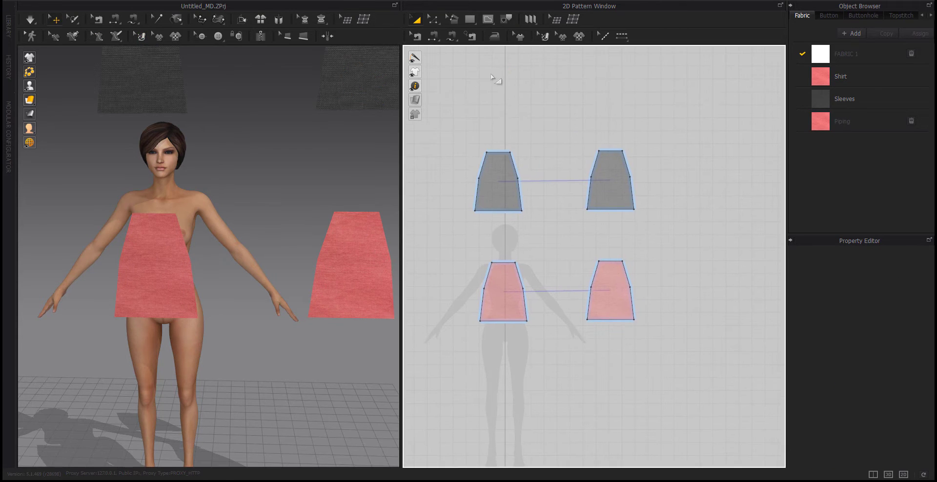
pyautogui.click(433, 36)
pyautogui.moveTo(254, 329); pyautogui.dragTo(221, 326, button='right')
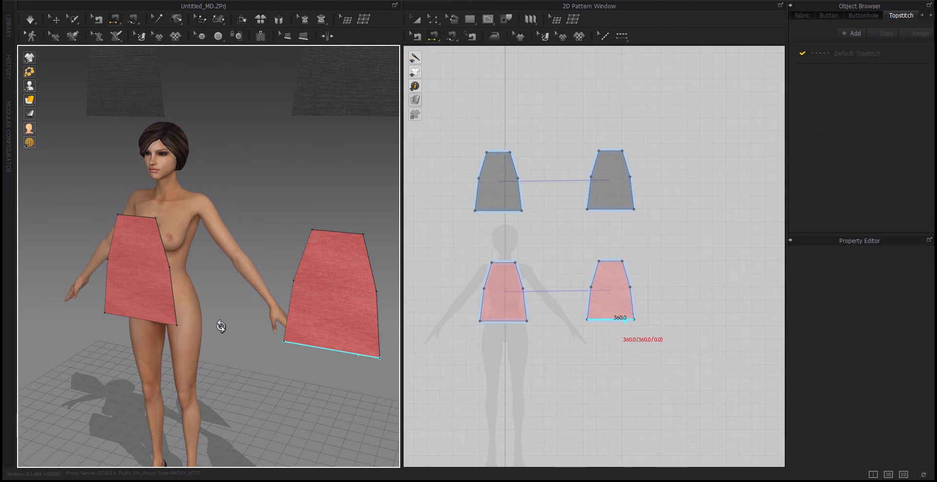
pyautogui.press('q')
# - Move the cloned shirt piece behind the avatar's back and flip it so its outer face points outward
pyautogui.click(343, 303)
pyautogui.moveTo(352, 305); pyautogui.dragTo(142, 276)
pyautogui.moveTo(142, 275); pyautogui.dragTo(199, 291, button='right')
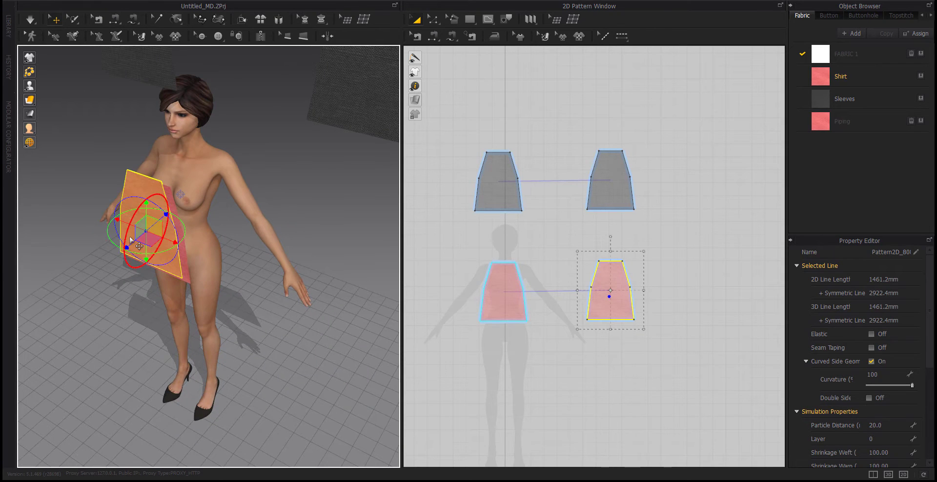
pyautogui.moveTo(127, 247); pyautogui.dragTo(191, 195)
pyautogui.moveTo(286, 267); pyautogui.dragTo(148, 257, button='right')
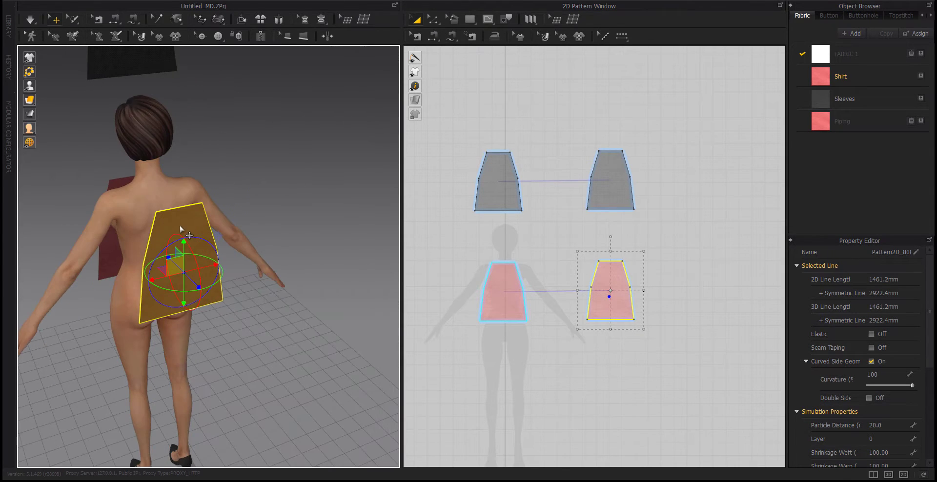
pyautogui.moveTo(179, 225); pyautogui.dragTo(161, 216)
pyautogui.rightClick(152, 225)
pyautogui.click(192, 291)
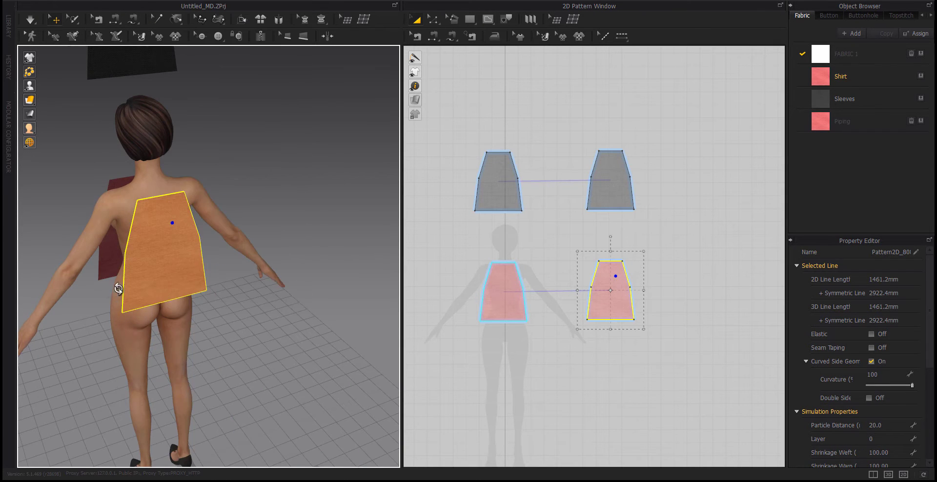
# - Place one dark sleeve piece on each side of the avatar and raise the front shirt piece slightly
pyautogui.moveTo(118, 289); pyautogui.dragTo(254, 294, button='right')
pyautogui.moveTo(254, 294); pyautogui.dragTo(232, 313, button='middle')
pyautogui.moveTo(334, 96); pyautogui.dragTo(248, 309)
pyautogui.moveTo(162, 308); pyautogui.dragTo(268, 282, button='middle')
pyautogui.moveTo(167, 65); pyautogui.dragTo(24, 230)
pyautogui.moveTo(177, 299); pyautogui.dragTo(187, 262)
pyautogui.moveTo(216, 310)
pyautogui.mouseDown(button='right')
pyautogui.moveTo(79, 311)
pyautogui.moveTo(216, 316)
pyautogui.mouseUp(button='right')
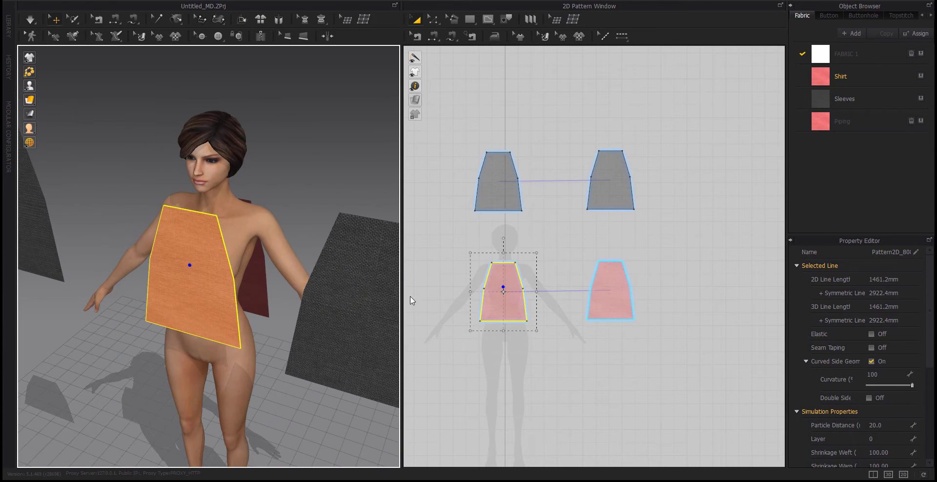
pyautogui.click(410, 296)
# - Sew the lower side edges of the front shirt piece to the matching side edges of the back piece
pyautogui.click(433, 36)
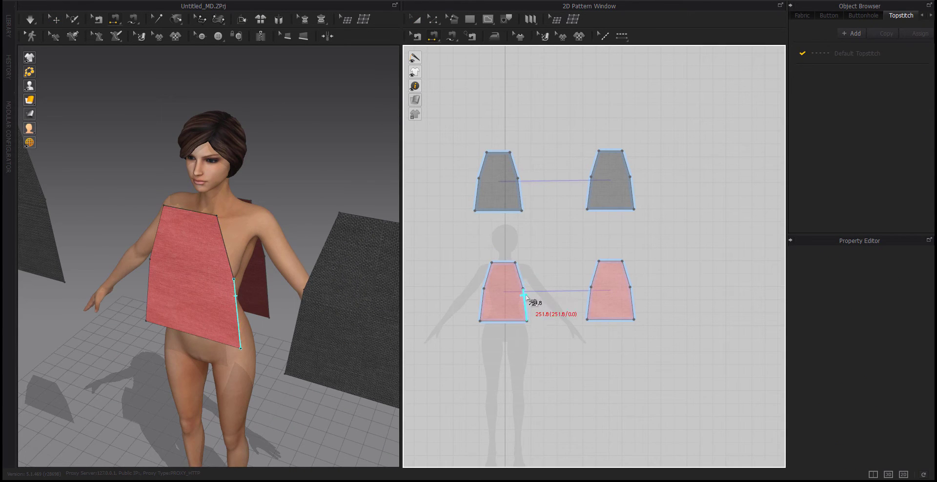
pyautogui.click(589, 300)
pyautogui.click(482, 300)
pyautogui.click(632, 300)
# - Sew the upper slanted edge of each sleeve piece to the matching armhole edge of the front shirt piece
pyautogui.moveTo(306, 312)
pyautogui.mouseDown(button='right')
pyautogui.moveTo(261, 305)
pyautogui.moveTo(305, 297)
pyautogui.mouseUp(button='right')
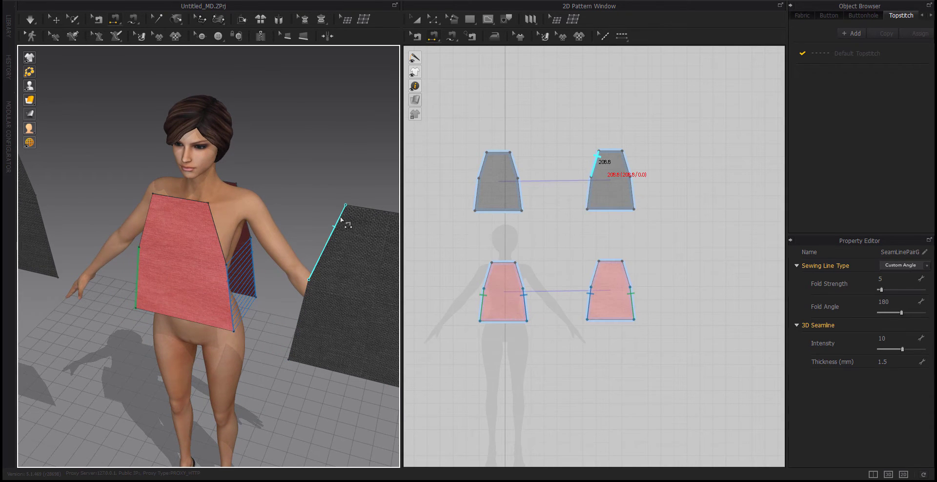
pyautogui.click(329, 237)
pyautogui.click(218, 233)
pyautogui.moveTo(218, 233); pyautogui.dragTo(232, 303, button='right')
pyautogui.moveTo(232, 303); pyautogui.dragTo(274, 300, button='middle')
pyautogui.click(125, 213)
pyautogui.click(236, 265)
# - Sew the remaining upper slanted edge of each sleeve piece to the matching armhole edge of the back piece
pyautogui.moveTo(274, 300); pyautogui.dragTo(222, 294, button='right')
pyautogui.click(362, 177)
pyautogui.click(129, 304)
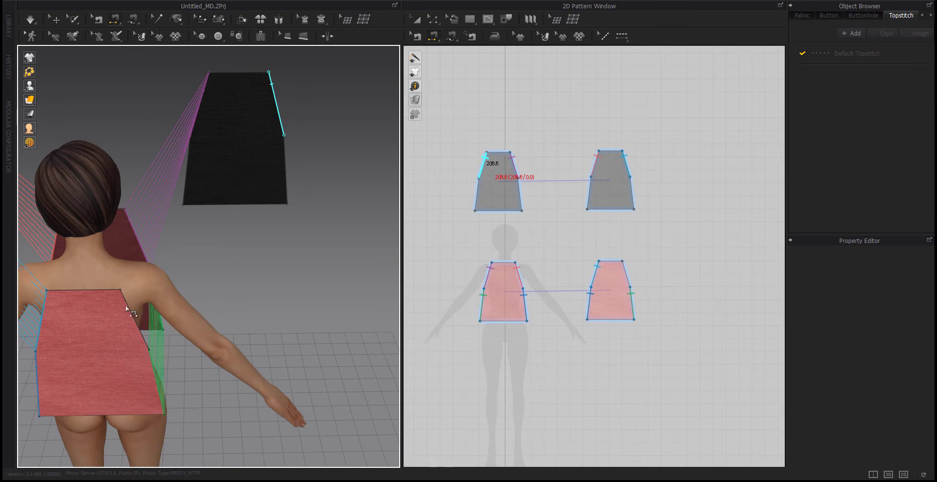
pyautogui.click(275, 88)
pyautogui.click(29, 315)
pyautogui.moveTo(28, 314); pyautogui.dragTo(255, 311, button='right')
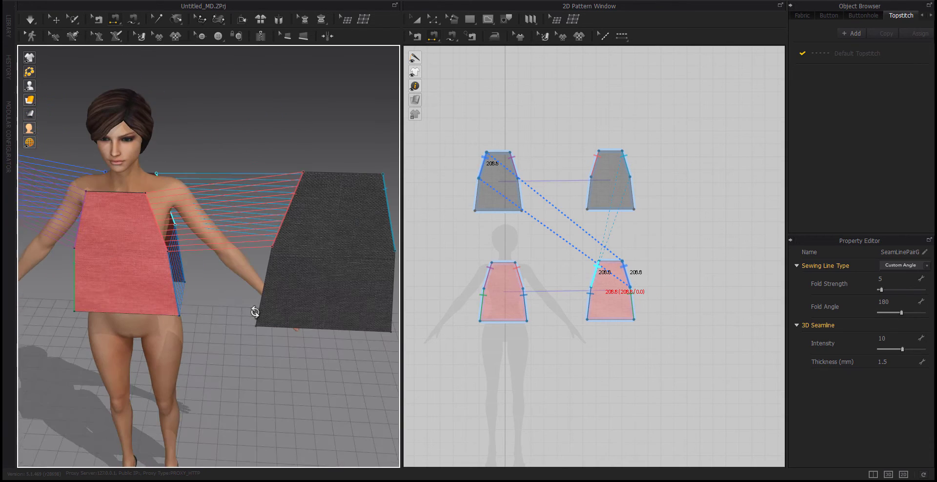
# - Show the avatar's arrangement points and wrap the linked sleeve pieces around the arms
pyautogui.moveTo(68, 235); pyautogui.dragTo(172, 288, button='middle')
pyautogui.moveTo(172, 288); pyautogui.dragTo(179, 292, button='right')
pyautogui.press('a')
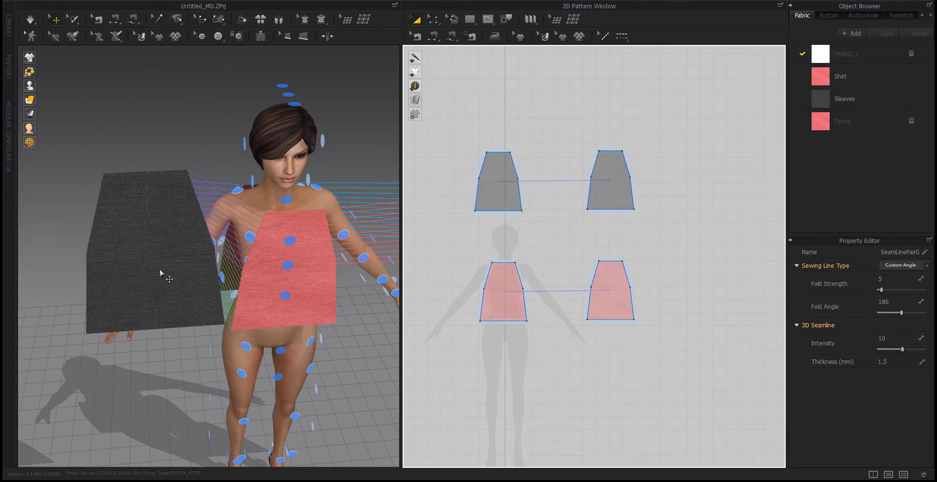
pyautogui.click(165, 274)
pyautogui.moveTo(114, 263); pyautogui.dragTo(150, 285, button='right')
pyautogui.click(181, 312)
pyautogui.moveTo(181, 312); pyautogui.dragTo(190, 279, button='right')
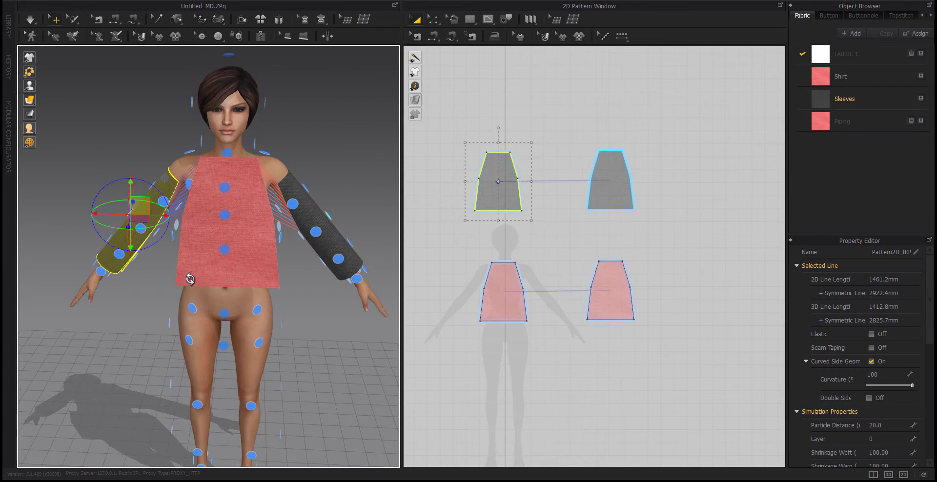
# - Sew the lower side edges of each sleeve piece together under the arm and hide the avatar's arrangement points
pyautogui.click(432, 36)
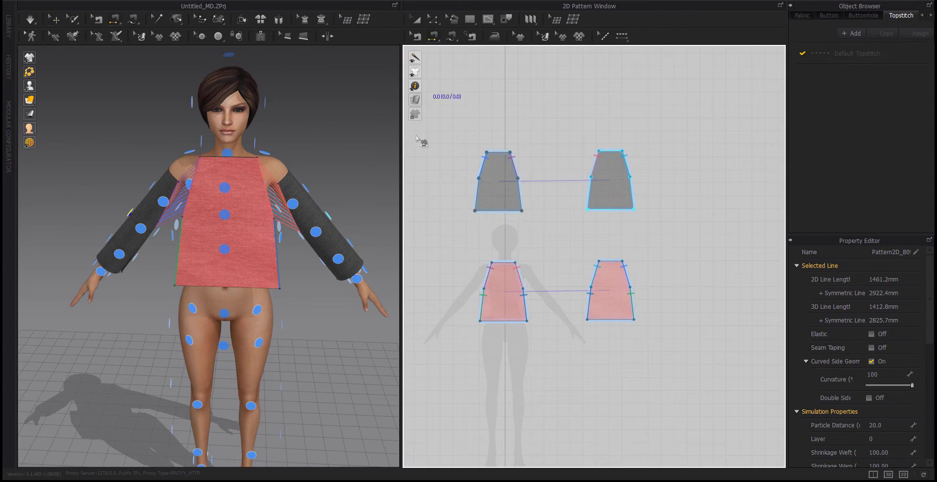
pyautogui.click(521, 205)
pyautogui.moveTo(298, 325); pyautogui.dragTo(273, 200, button='right')
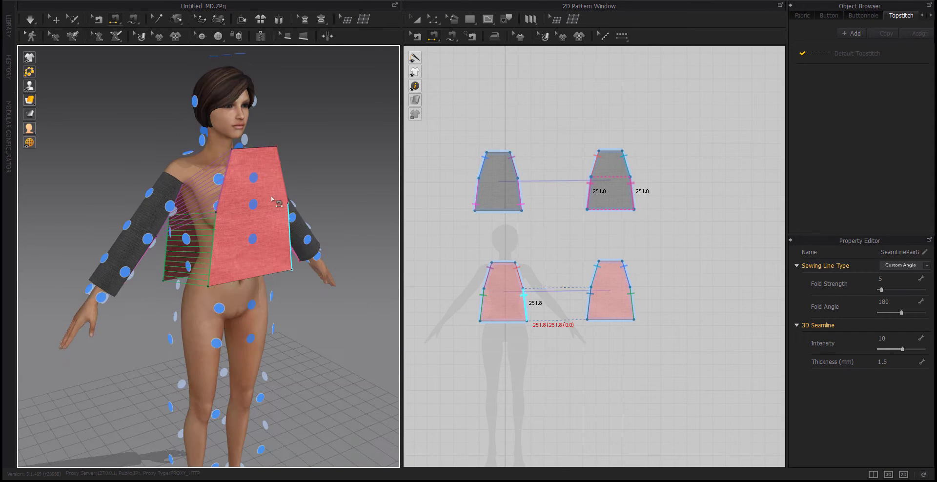
pyautogui.click(58, 86)
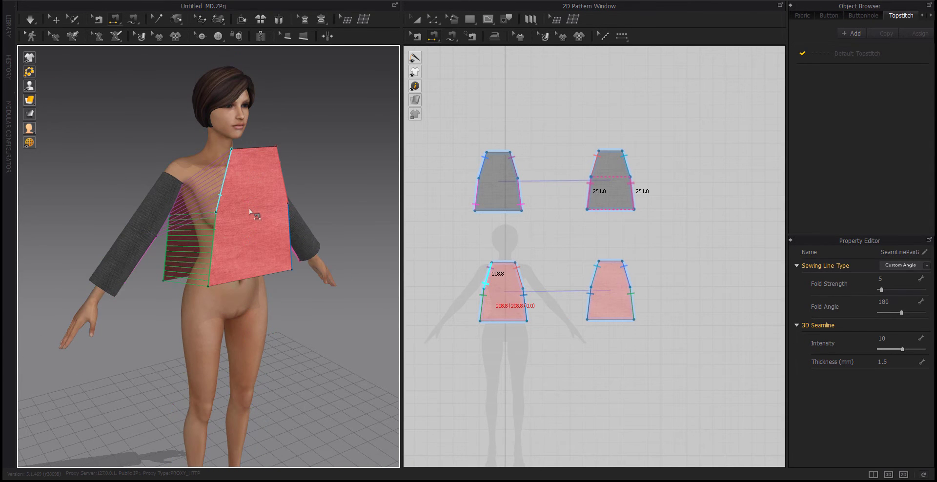
# - Undo the last sleeve seam and lower the front shirt piece slightly on the avatar in the 3D view
pyautogui.hotkey('ctrl', 'z')
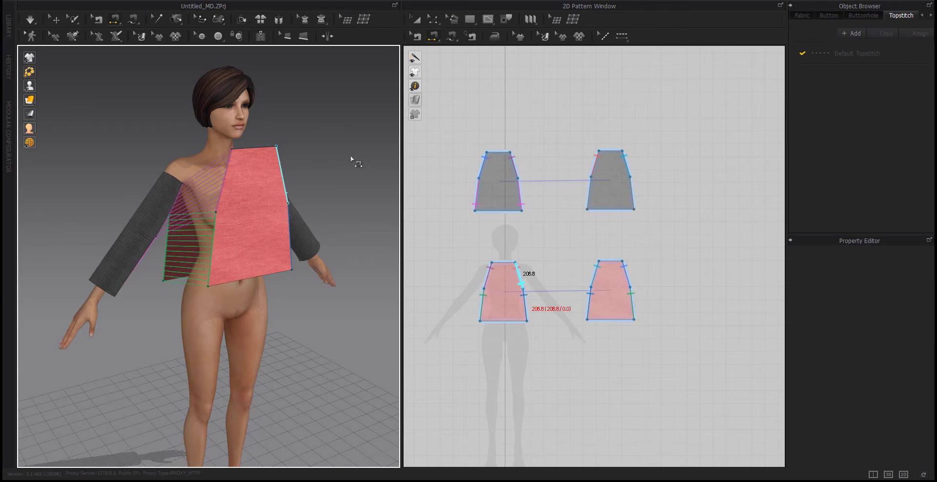
pyautogui.click(415, 20)
pyautogui.moveTo(254, 211); pyautogui.dragTo(255, 226)
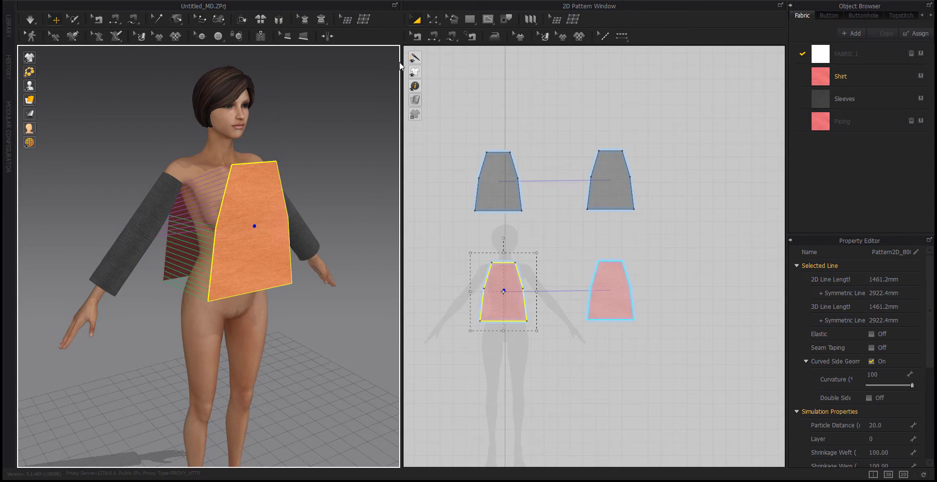
# - Sew the two lower side edges of the cloned sleeve piece to each other again
pyautogui.click(414, 36)
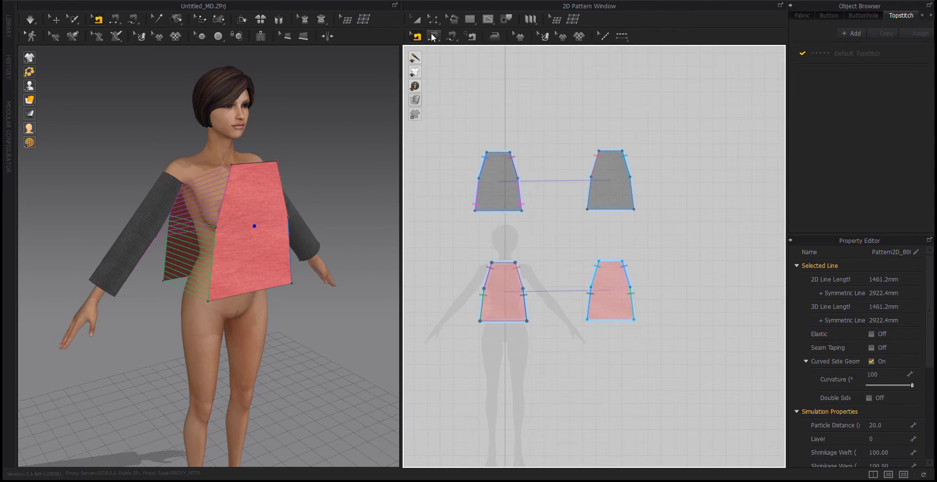
pyautogui.click(590, 189)
pyautogui.click(632, 186)
pyautogui.moveTo(267, 216); pyautogui.dragTo(210, 229, button='right')
pyautogui.click(415, 20)
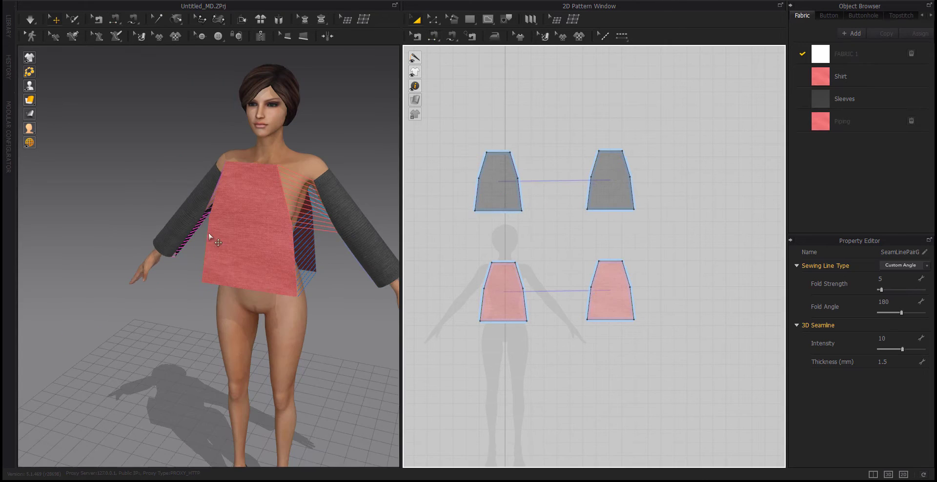
# - Simulate the garment so the sewn shirt and sleeves drape onto the avatar, and check the fit
pyautogui.moveTo(288, 294); pyautogui.dragTo(251, 299, button='right')
pyautogui.press('space')
pyautogui.moveTo(188, 288); pyautogui.dragTo(267, 293, button='right')
pyautogui.moveTo(239, 264); pyautogui.dragTo(108, 238, button='right')
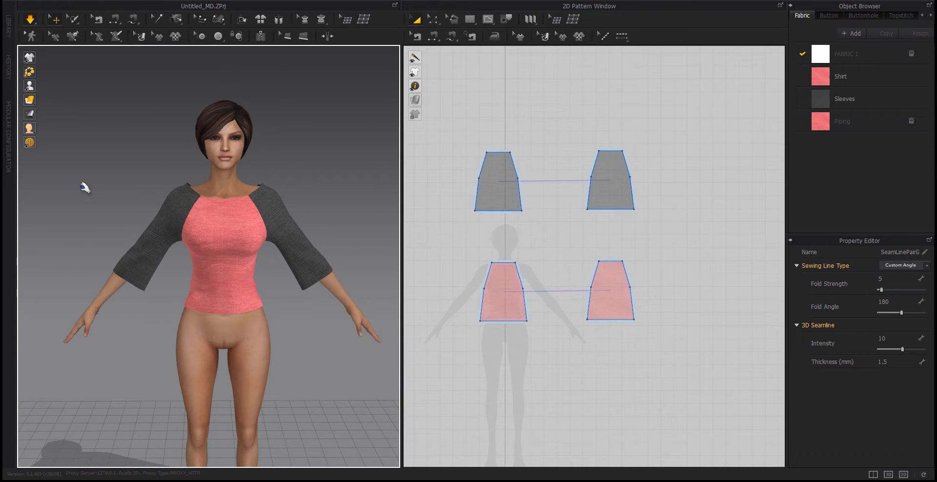
pyautogui.moveTo(85, 188); pyautogui.dragTo(119, 241, button='right')
pyautogui.click(214, 307)
pyautogui.click(477, 334)
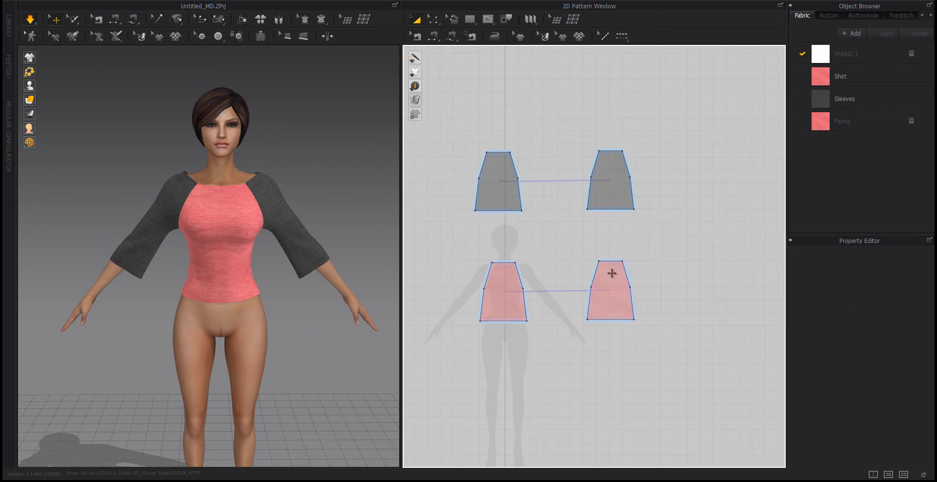
# - Widen the linked shirt pieces slightly and evenly on both sides, and simulate the looser fit
pyautogui.click(507, 286)
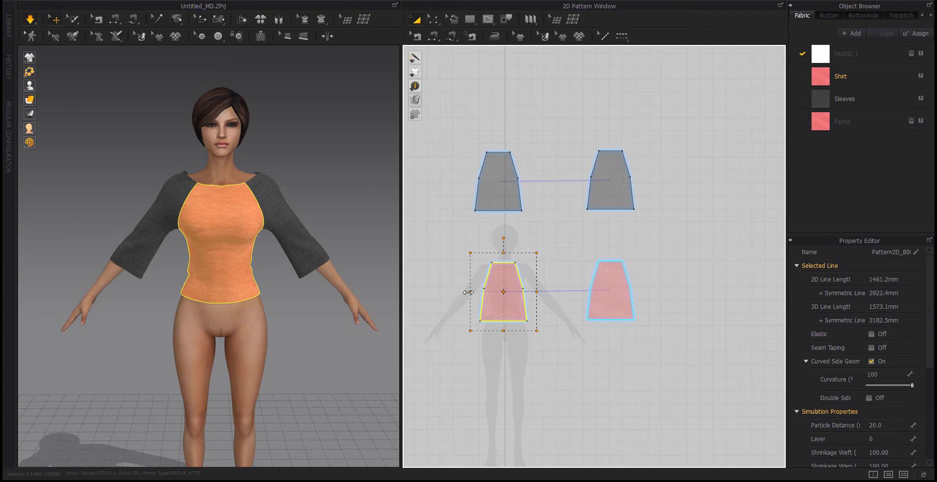
pyautogui.moveTo(468, 292); pyautogui.dragTo(465, 292)
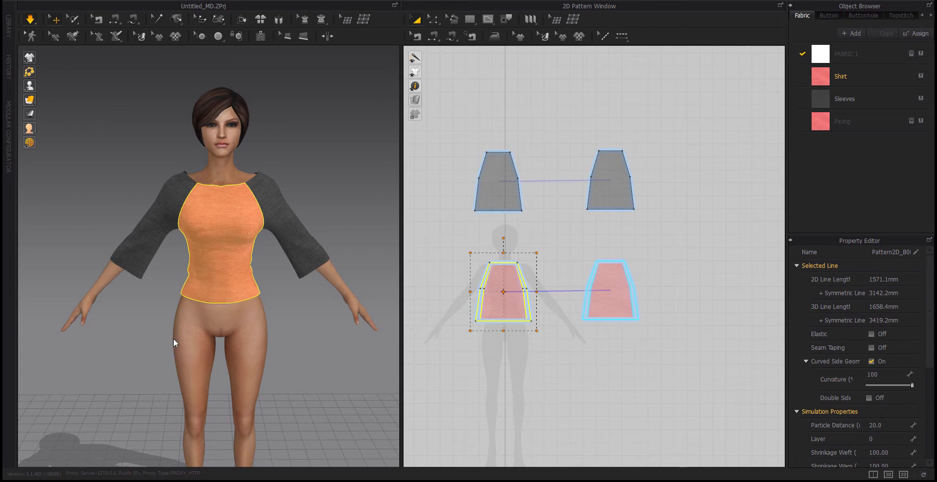
pyautogui.press('space')
pyautogui.moveTo(142, 334); pyautogui.dragTo(324, 340, button='right')
pyautogui.click(324, 340)
# - Pull the upper end of the sleeve in toward the avatar's neck while the simulation runs
pyautogui.moveTo(260, 176); pyautogui.dragTo(220, 170)
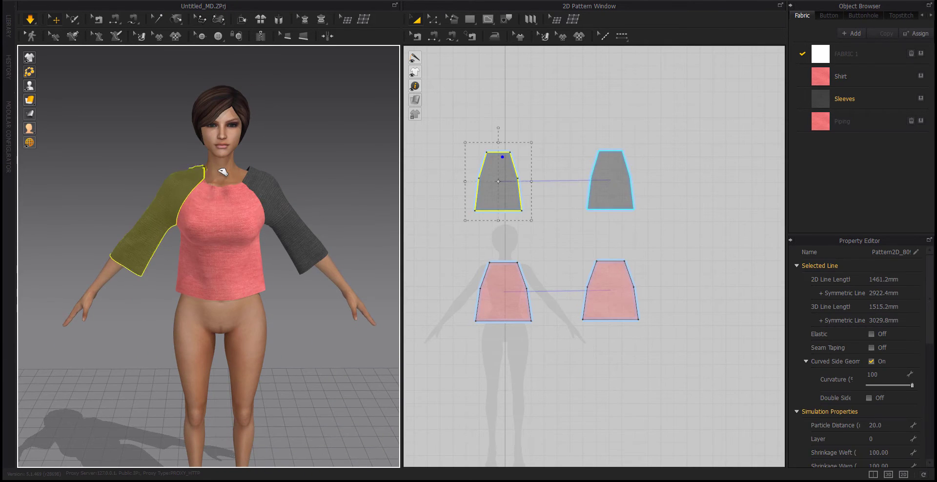
pyautogui.click(177, 291)
pyautogui.click(339, 356)
# - Move both bottom corners of the front shirt piece inward by 20 mm each to narrow the hem
pyautogui.scroll(4, 500, 313)
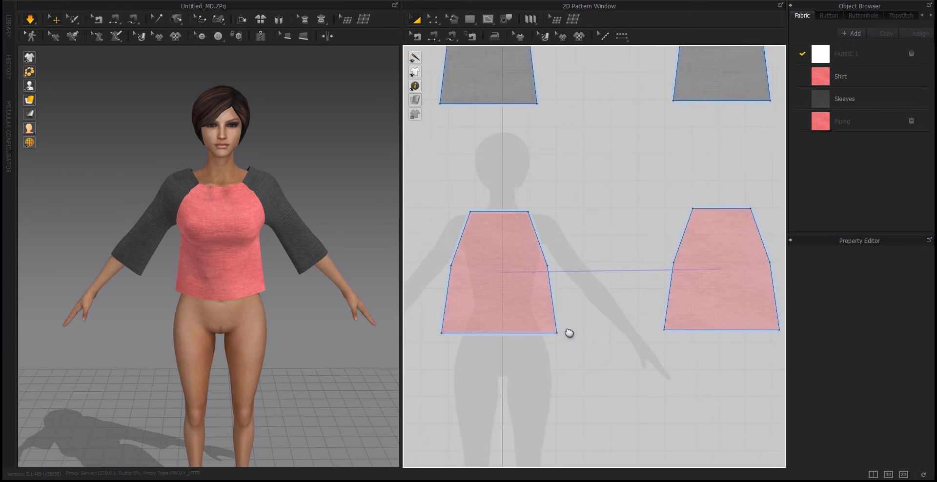
pyautogui.moveTo(433, 329); pyautogui.dragTo(440, 331)
pyautogui.rightClick(438, 330)
pyautogui.write('20')
pyautogui.press('Return')
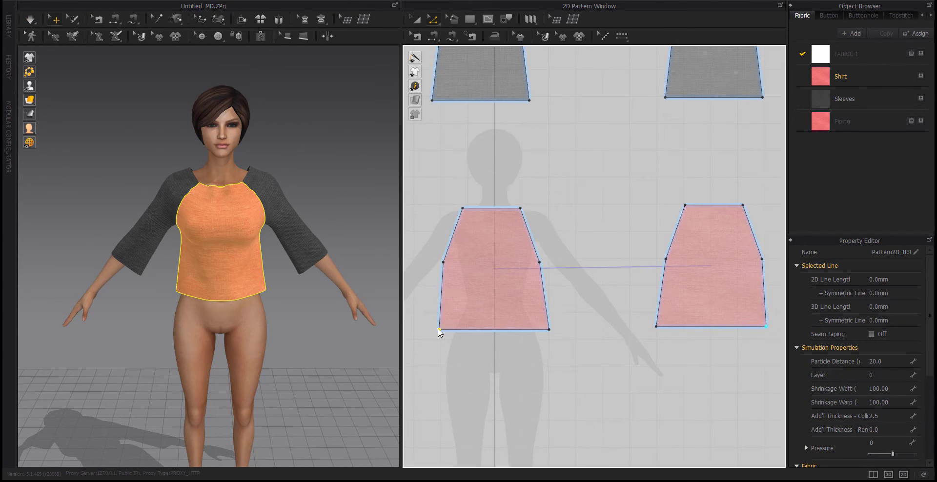
pyautogui.moveTo(549, 329); pyautogui.dragTo(540, 330)
pyautogui.rightClick(539, 329)
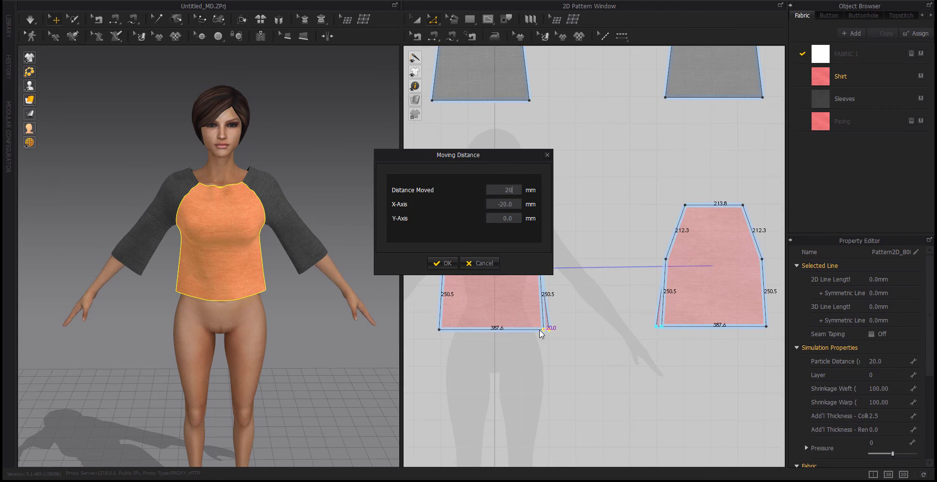
pyautogui.press('Return')
# - Bend the straight neckline of the linked shirt pieces downward into a shallow curve about 221 mm long, and simulate
pyautogui.moveTo(291, 317); pyautogui.dragTo(509, 296, button='right')
pyautogui.click(596, 235)
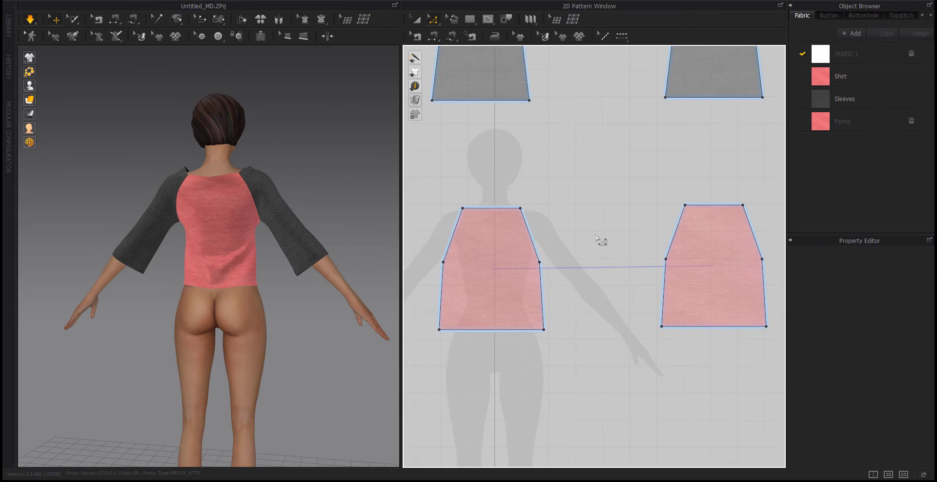
pyautogui.click(491, 211)
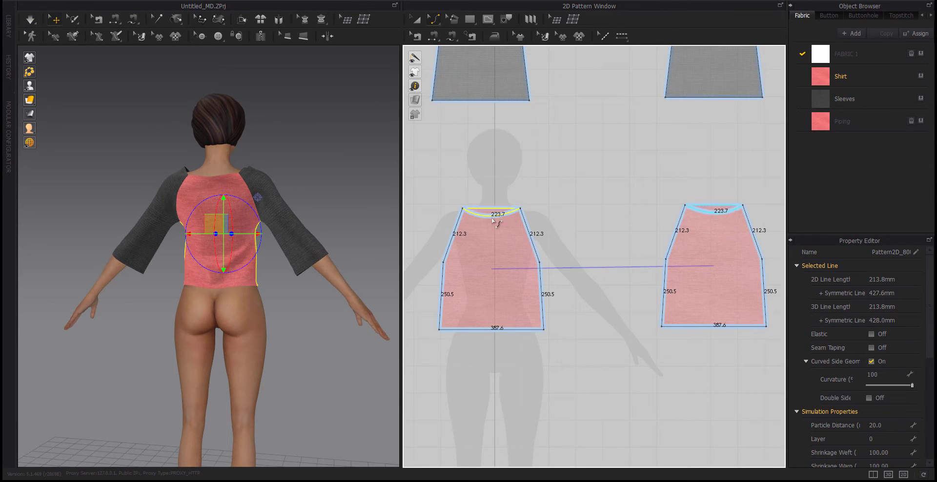
pyautogui.moveTo(255, 286); pyautogui.dragTo(277, 309, button='right')
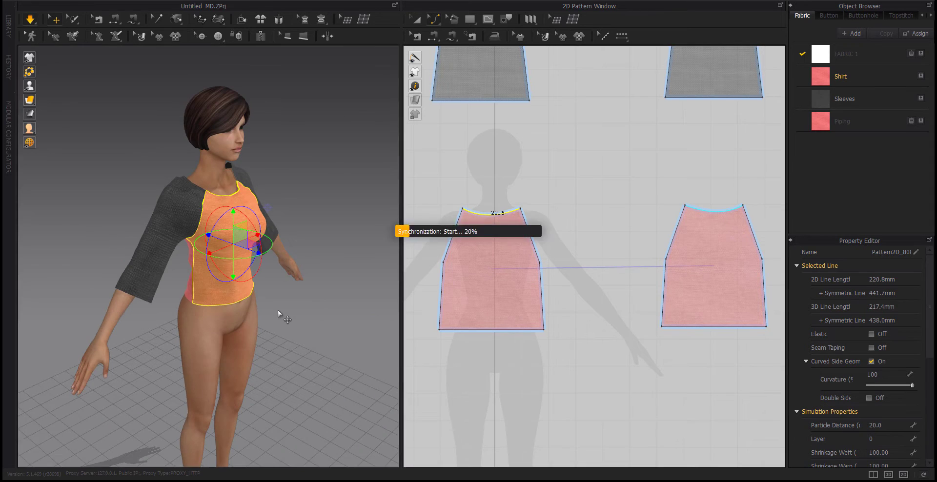
pyautogui.moveTo(254, 279); pyautogui.dragTo(375, 271, button='right')
# - Pull the back neckline and both sleeve tops upward on the draped garment
pyautogui.click(212, 207)
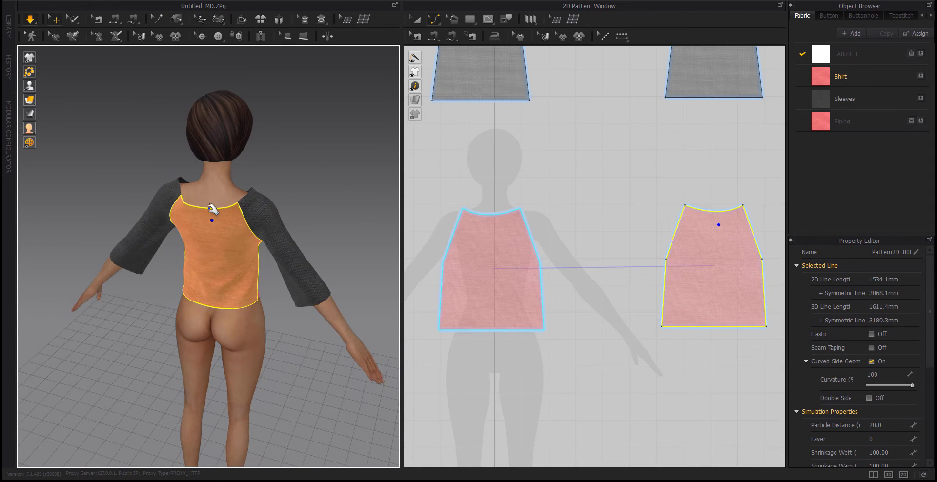
pyautogui.moveTo(213, 190); pyautogui.dragTo(213, 172)
pyautogui.moveTo(245, 200); pyautogui.dragTo(242, 163)
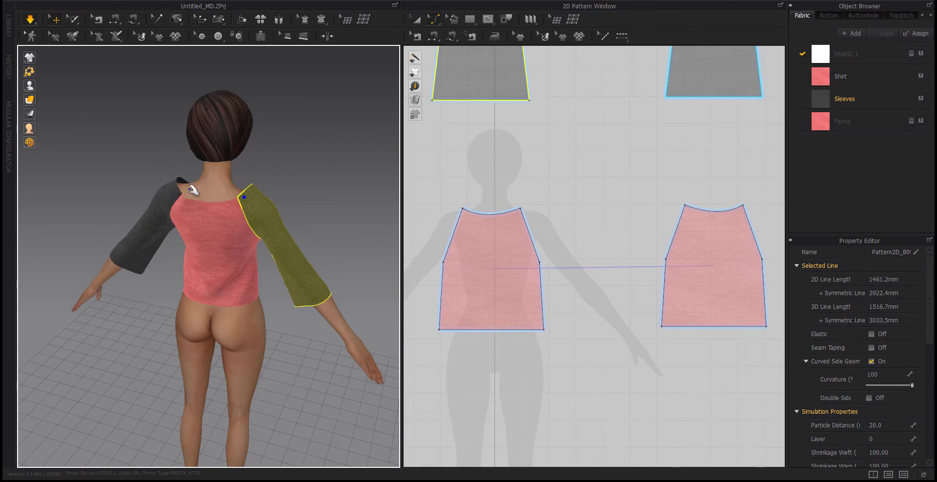
pyautogui.moveTo(185, 187); pyautogui.dragTo(195, 169)
pyautogui.moveTo(259, 256); pyautogui.dragTo(213, 271, button='right')
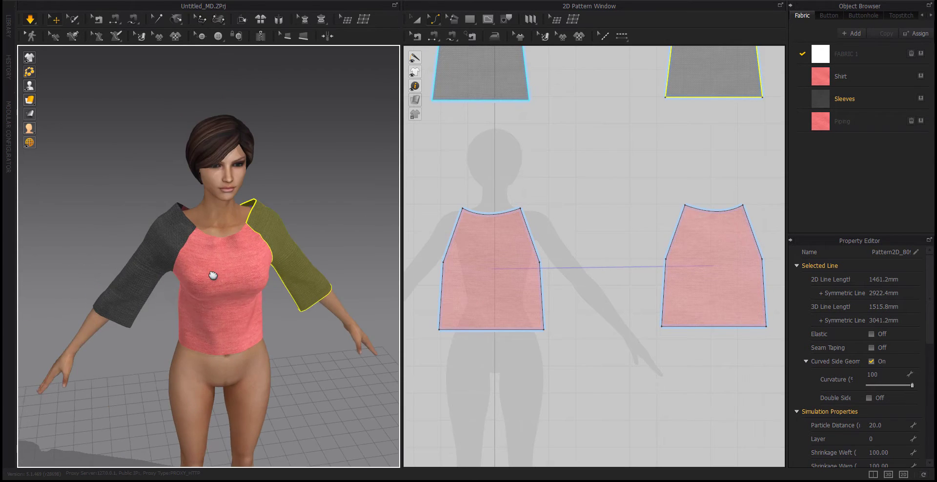
# - Try to lengthen the linked sleeves by moving the hem edge down by an exact distance
pyautogui.scroll(-3, 583, 355)
pyautogui.moveTo(585, 358); pyautogui.dragTo(562, 373, button='middle')
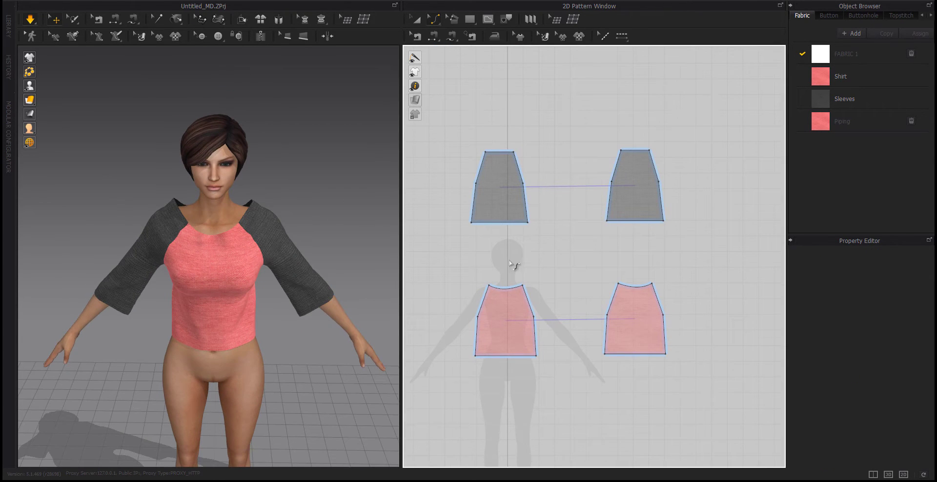
pyautogui.moveTo(497, 227); pyautogui.dragTo(499, 243)
pyautogui.rightClick(500, 243)
pyautogui.write('5')
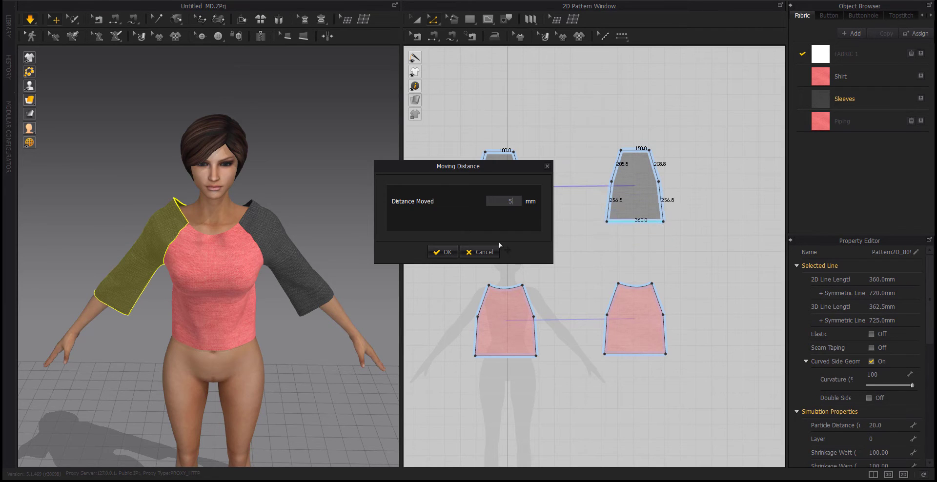
pyautogui.press('Return')
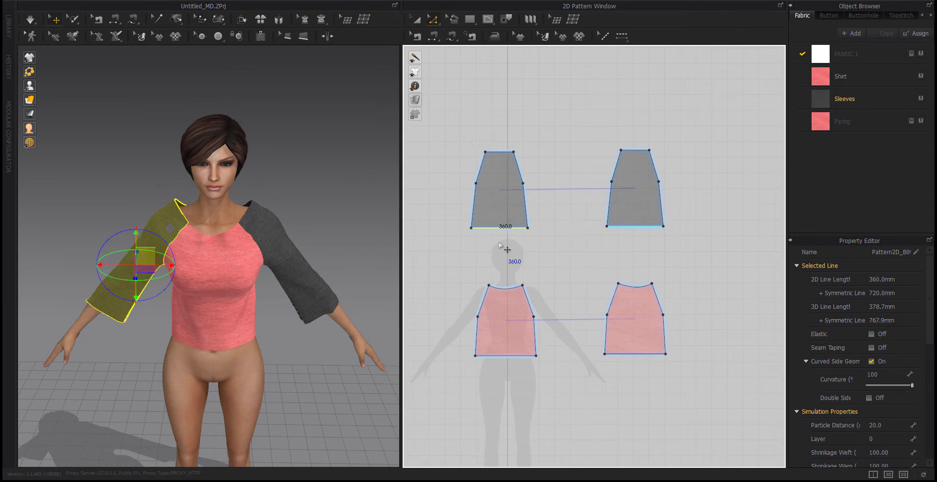
# - Try to extend the sleeve hem edge by another 40 mm and simulate the longer sleeves
pyautogui.moveTo(500, 230); pyautogui.dragTo(498, 235)
pyautogui.rightClick(498, 235)
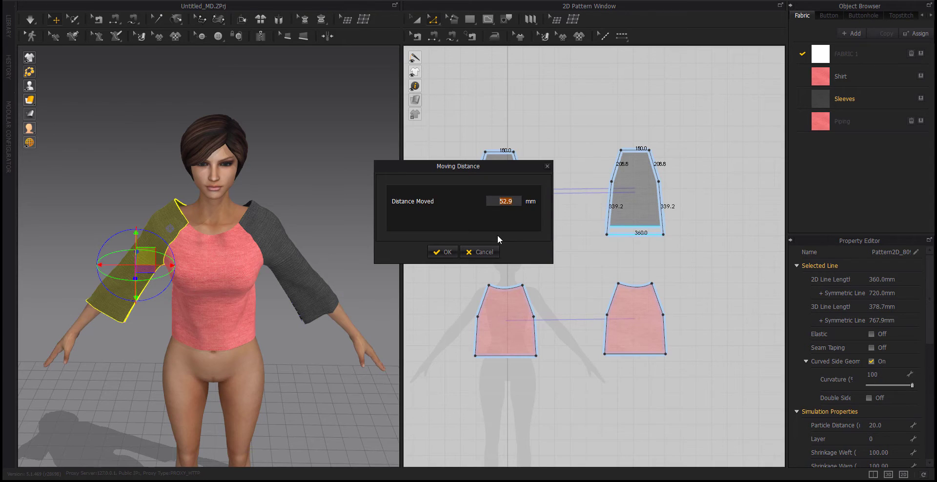
pyautogui.write('40')
pyautogui.press('Return')
pyautogui.press('space')
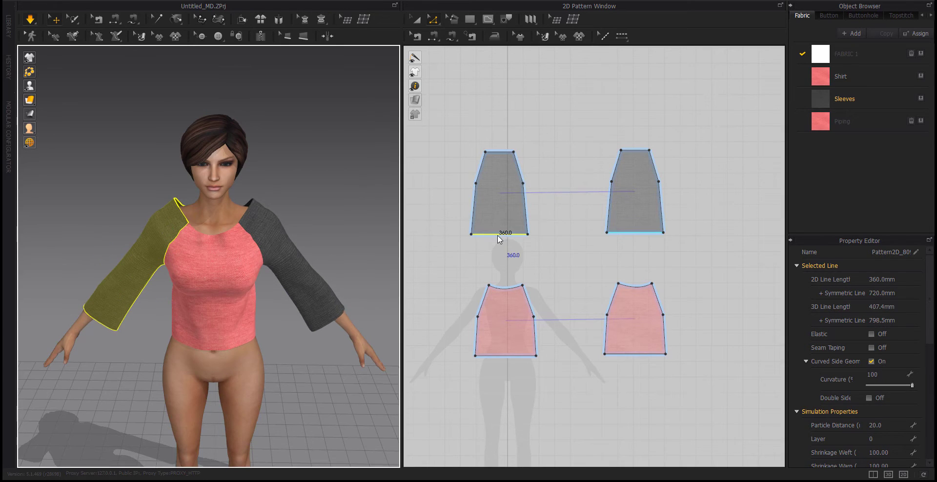
pyautogui.moveTo(497, 235)
pyautogui.mouseDown()
pyautogui.moveTo(505, 243)
pyautogui.moveTo(498, 238)
pyautogui.mouseUp()
# - Undo the sleeve lengthening edits and simulate the garment again
pyautogui.hotkey('ctrl', 'z')
pyautogui.hotkey('ctrl', 'z')
pyautogui.hotkey('ctrl', 'z')
pyautogui.press('space')
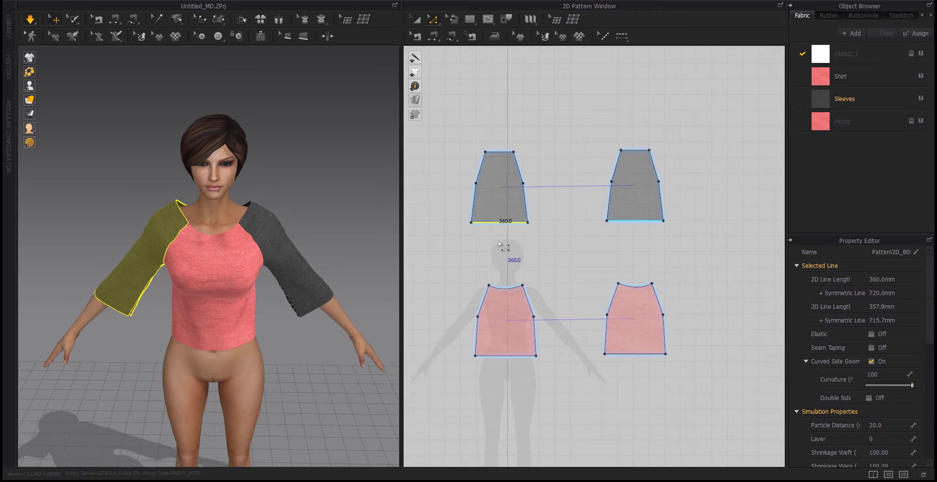
pyautogui.click(272, 303)
pyautogui.moveTo(271, 302)
pyautogui.mouseDown(button='right')
pyautogui.moveTo(376, 284)
pyautogui.moveTo(261, 284)
pyautogui.moveTo(278, 305)
pyautogui.mouseUp(button='right')
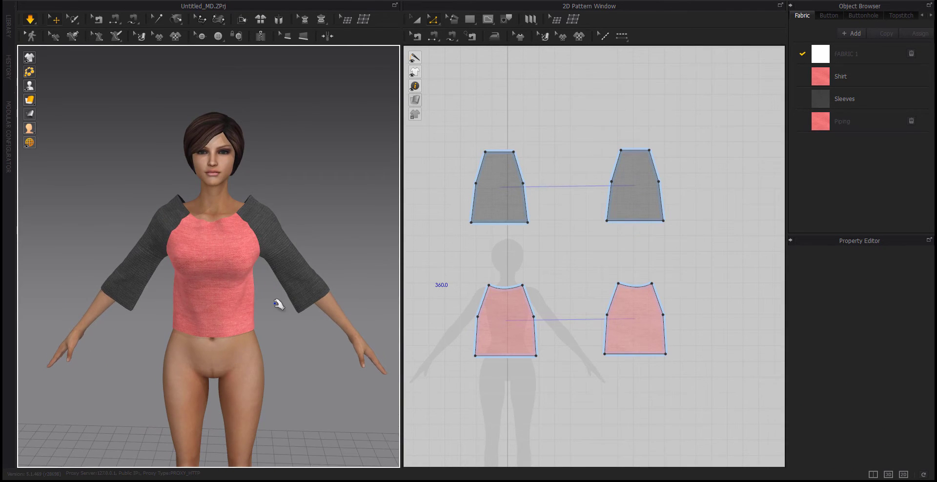
# - Lengthen the linked sleeves by moving their hem edge down 100 mm, and check the simulated drape
pyautogui.moveTo(172, 226); pyautogui.dragTo(129, 258)
pyautogui.moveTo(503, 223); pyautogui.dragTo(501, 247)
pyautogui.rightClick(501, 247)
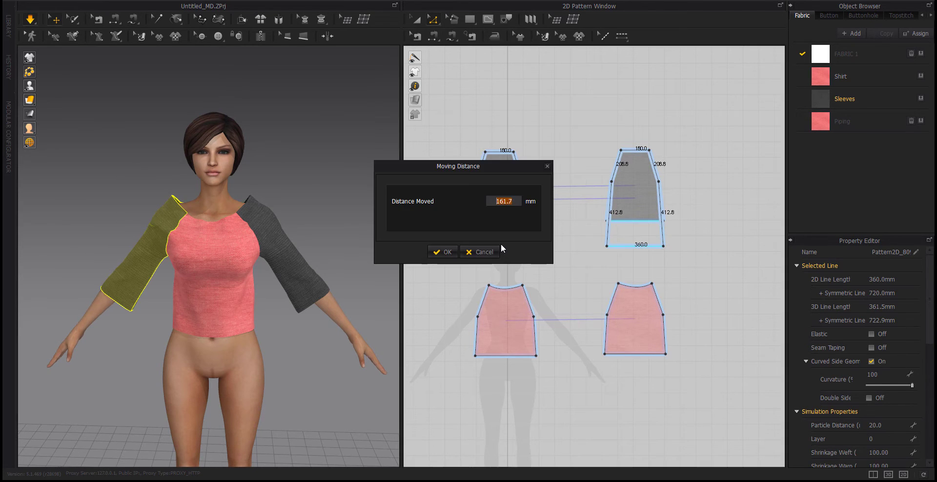
pyautogui.write('100')
pyautogui.press('Return')
pyautogui.moveTo(82, 380); pyautogui.dragTo(267, 359, button='right')
pyautogui.click(126, 383)
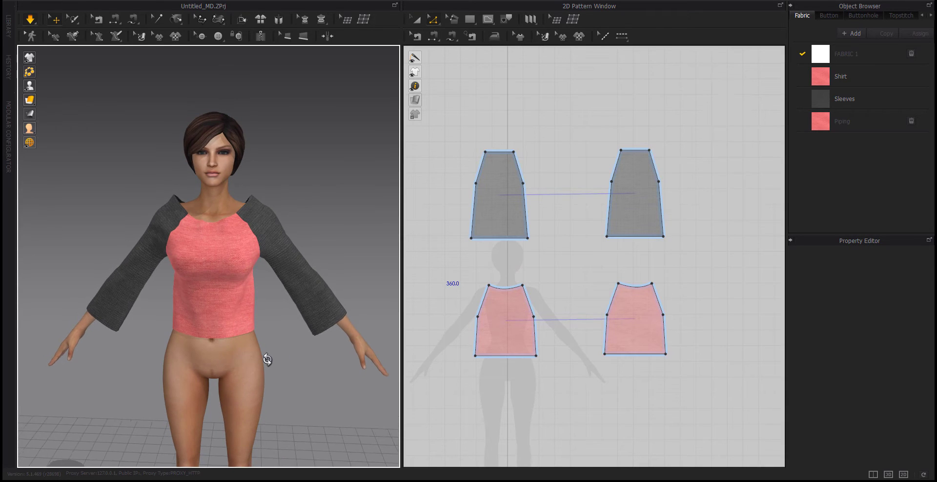
# - Move the sleeve hem edge down another 50 mm and examine the sleeve length around the wrist
pyautogui.moveTo(500, 239); pyautogui.dragTo(500, 251)
pyautogui.rightClick(500, 251)
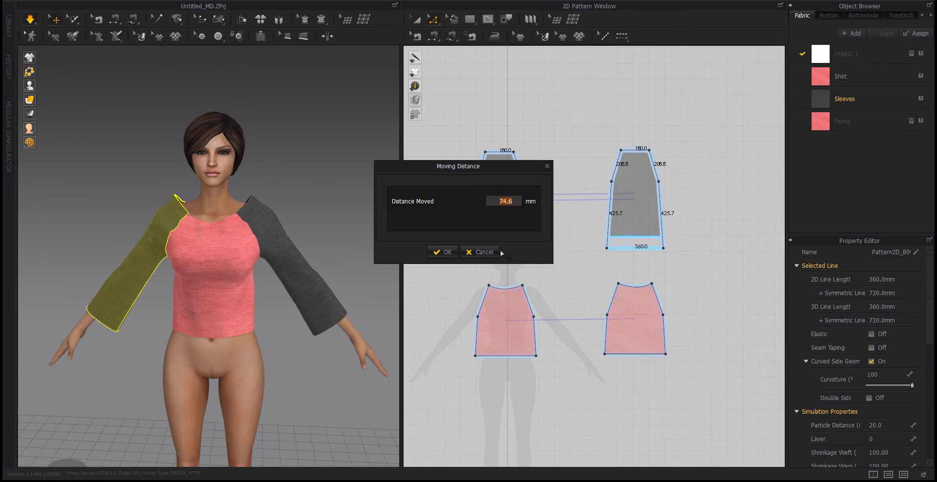
pyautogui.write('50')
pyautogui.press('Return')
pyautogui.moveTo(152, 323); pyautogui.dragTo(222, 318, button='right')
pyautogui.click(131, 416)
pyautogui.moveTo(130, 416)
pyautogui.mouseDown(button='right')
pyautogui.moveTo(178, 418)
pyautogui.moveTo(132, 412)
pyautogui.mouseUp(button='right')
pyautogui.moveTo(134, 356); pyautogui.dragTo(92, 409)
pyautogui.click(151, 408)
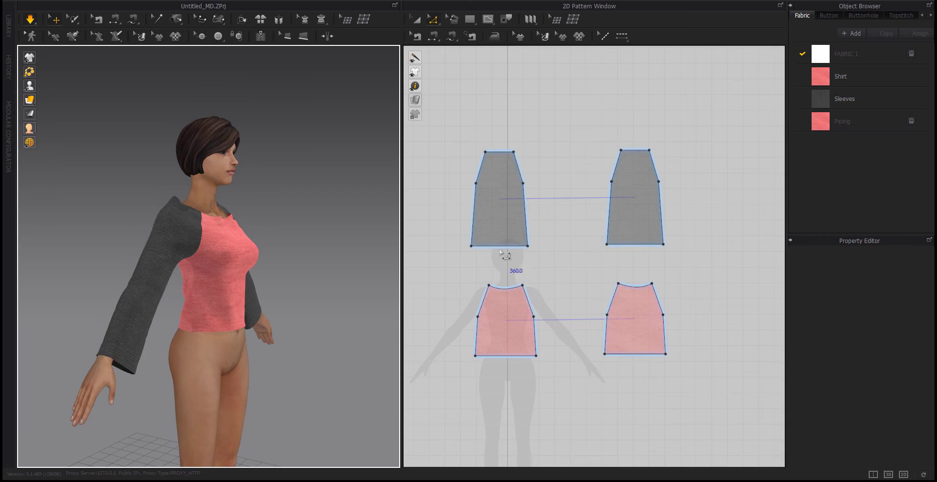
# - Move the sleeve hem edge down slightly more and inspect the sleeve ends on the avatar
pyautogui.moveTo(499, 247); pyautogui.dragTo(499, 251)
pyautogui.rightClick(500, 250)
pyautogui.click(497, 252)
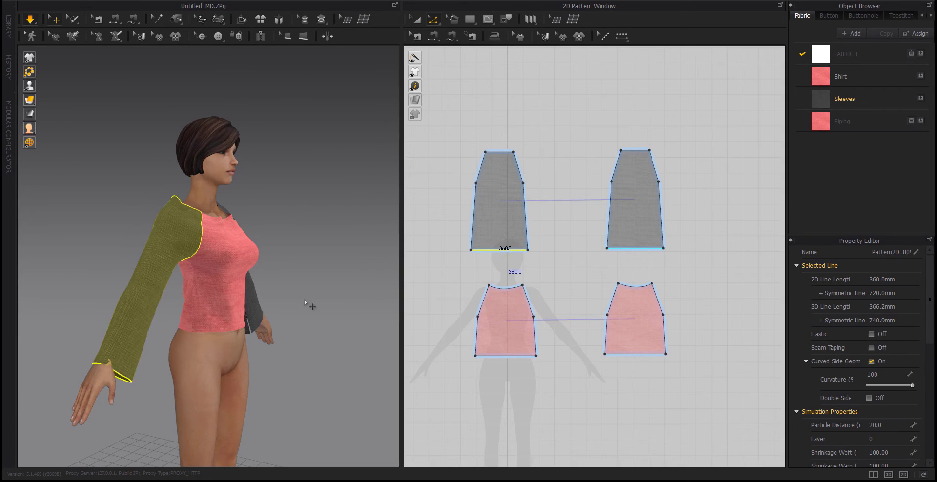
pyautogui.click(113, 345)
pyautogui.moveTo(132, 346); pyautogui.dragTo(309, 388, button='right')
pyautogui.click(307, 386)
pyautogui.click(334, 389)
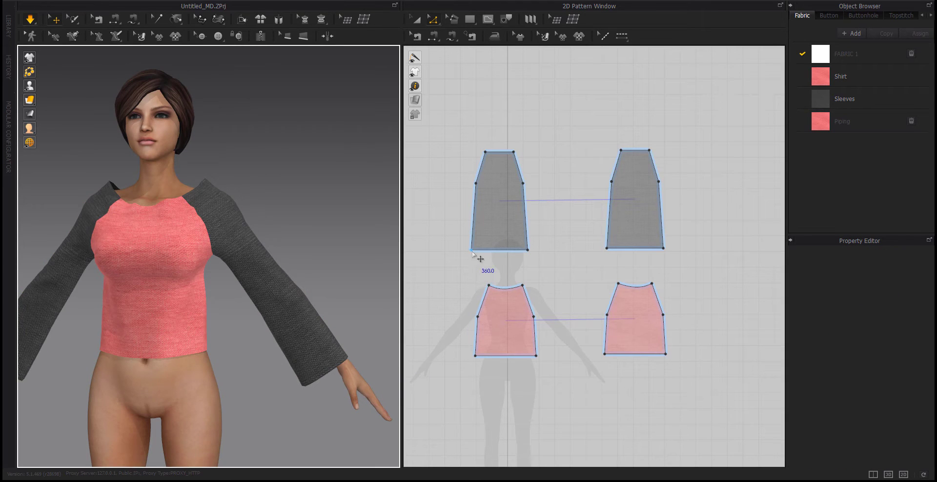
# - Move both hem corners of the sleeve piece inward by 50 mm each to taper the sleeves toward the wrist
pyautogui.moveTo(472, 251); pyautogui.dragTo(519, 250)
pyautogui.rightClick(482, 251)
pyautogui.write('50')
pyautogui.press('Return')
pyautogui.rightClick(519, 250)
pyautogui.write('50')
pyautogui.press('Return')
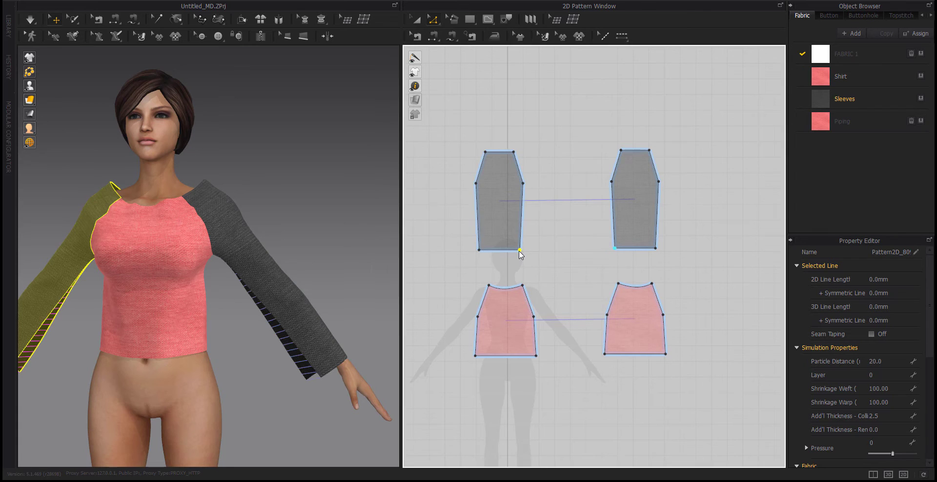
# - Inspect the simulated tapered sleeves and check the lengths of the neckline edges on the body and sleeve pieces
pyautogui.moveTo(240, 344); pyautogui.dragTo(209, 359, button='right')
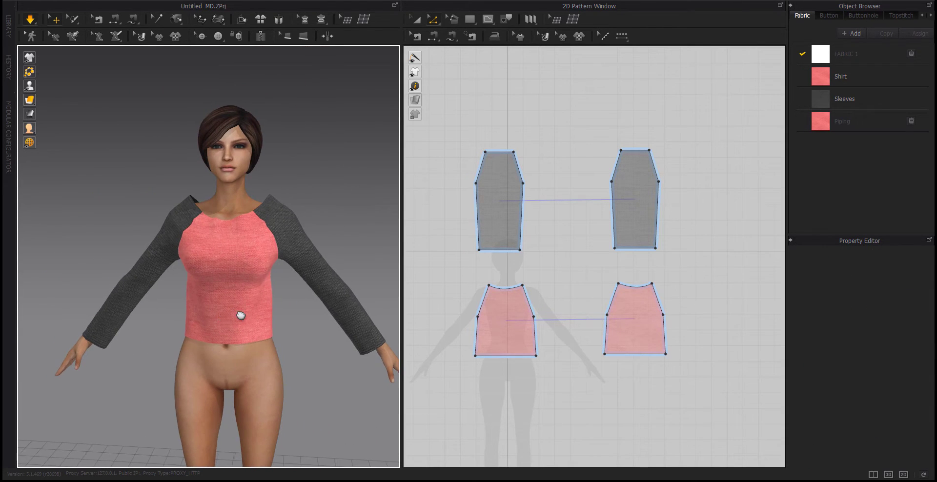
pyautogui.moveTo(240, 315); pyautogui.dragTo(239, 340, button='right')
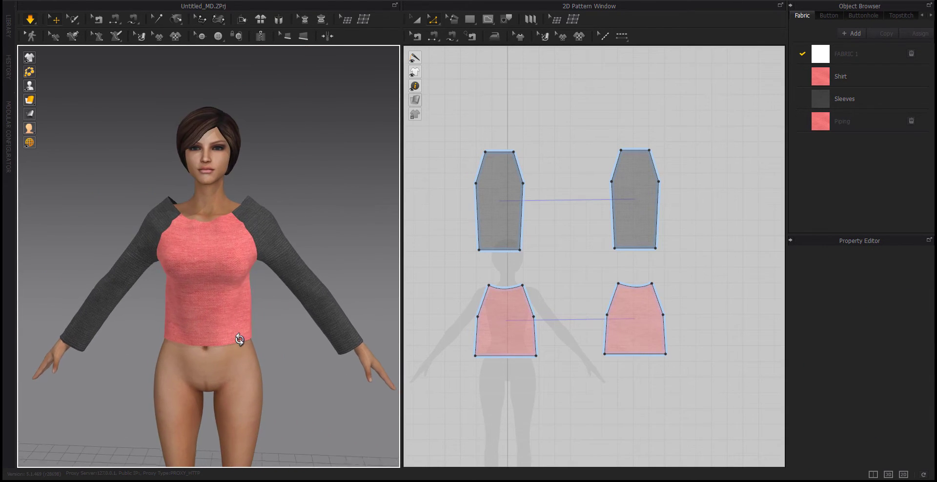
pyautogui.click(506, 289)
pyautogui.click(634, 288)
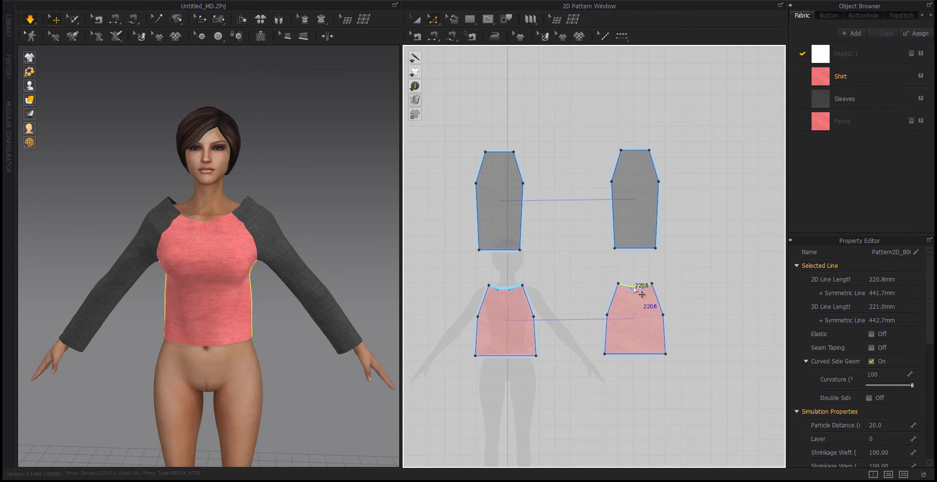
pyautogui.click(501, 153)
pyautogui.click(505, 288)
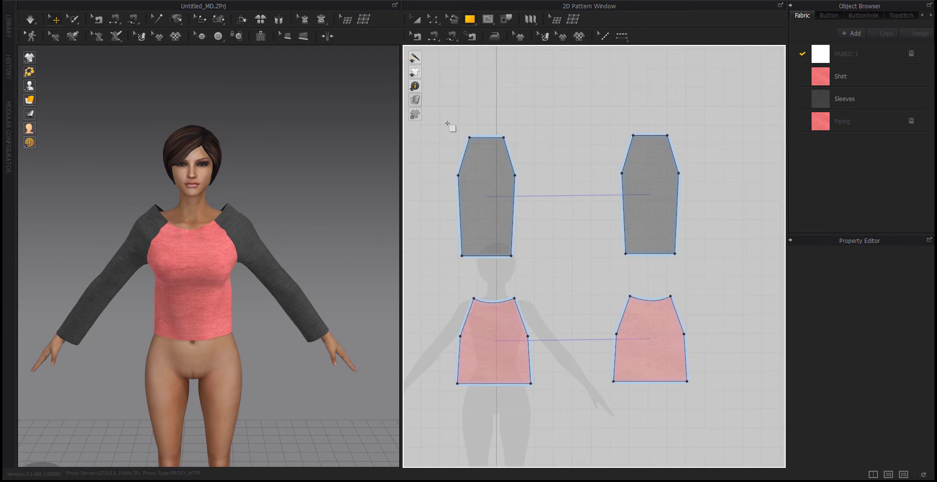
# - Create a rectangular strip 780 mm wide and 30 mm high above the sleeve pieces
pyautogui.click(527, 101)
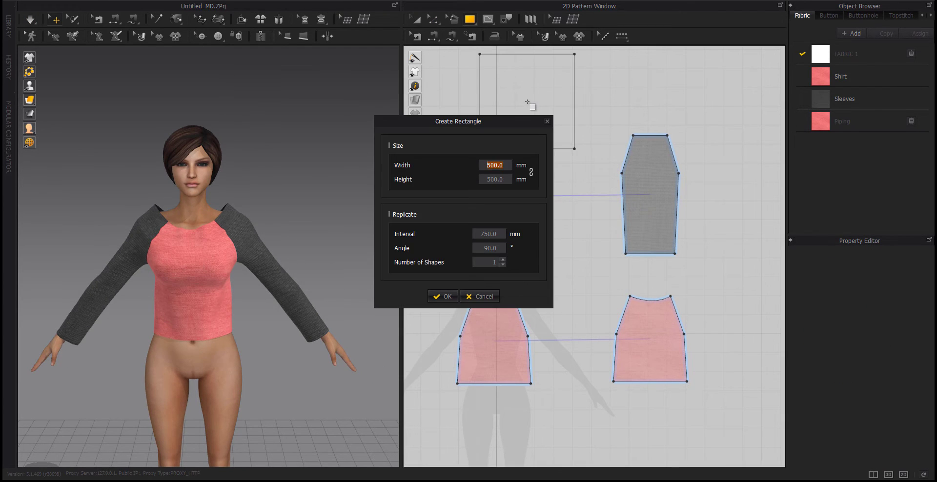
pyautogui.write('780')
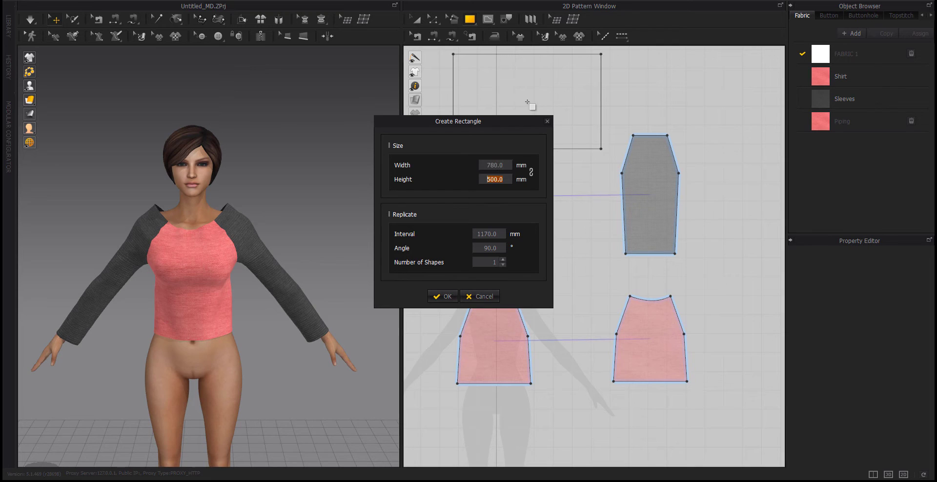
pyautogui.write('30')
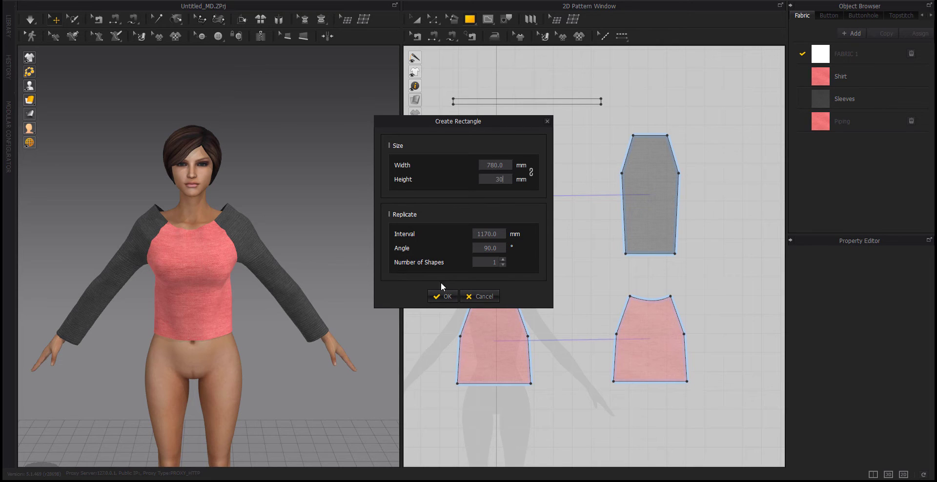
pyautogui.click(443, 295)
pyautogui.press('a')
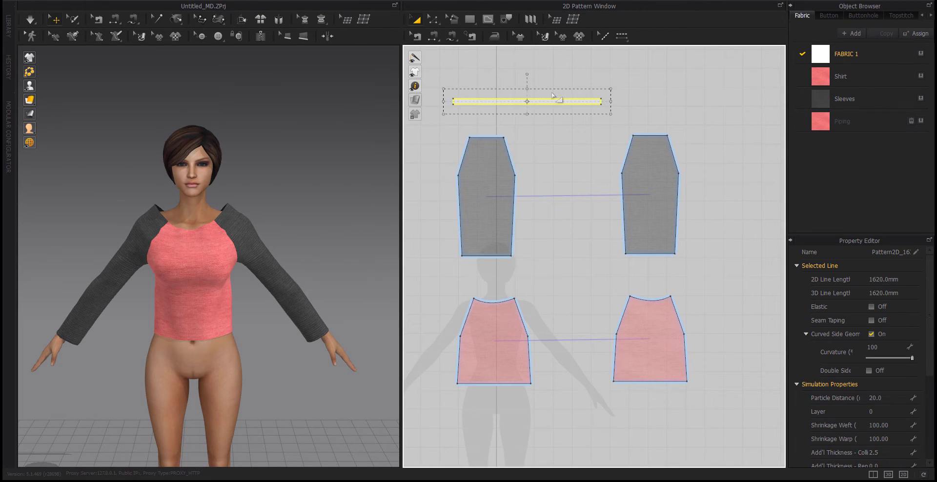
# - Move the new strip down to just above the avatar's head and show the arrangement points
pyautogui.scroll(-5, 221, 184)
pyautogui.moveTo(222, 184); pyautogui.dragTo(241, 272, button='middle')
pyautogui.moveTo(239, 163); pyautogui.dragTo(220, 273)
pyautogui.scroll(4, 197, 300)
pyautogui.moveTo(197, 299); pyautogui.dragTo(211, 302, button='right')
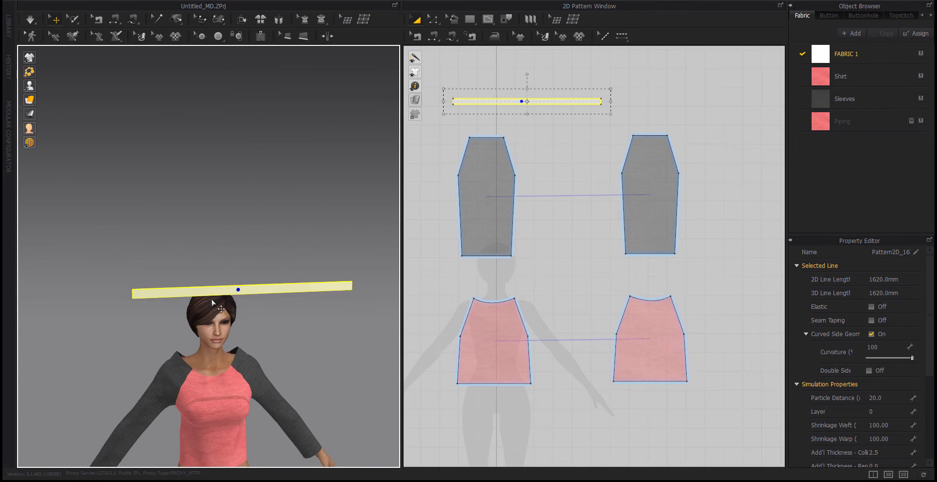
pyautogui.moveTo(182, 371); pyautogui.dragTo(210, 328, button='middle')
pyautogui.moveTo(211, 328); pyautogui.dragTo(225, 325, button='right')
pyautogui.moveTo(30, 86)
pyautogui.click(58, 86)
# - Try wrapping the strip around the head from the arrangement point behind it, and undo the placement
pyautogui.moveTo(132, 310); pyautogui.dragTo(362, 337, button='right')
pyautogui.moveTo(288, 280)
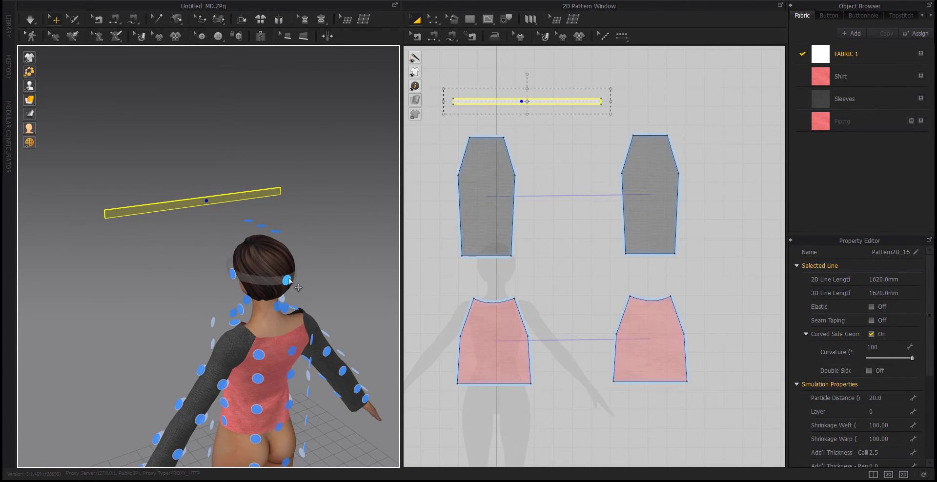
pyautogui.moveTo(308, 279); pyautogui.dragTo(331, 274, button='right')
pyautogui.click(298, 267)
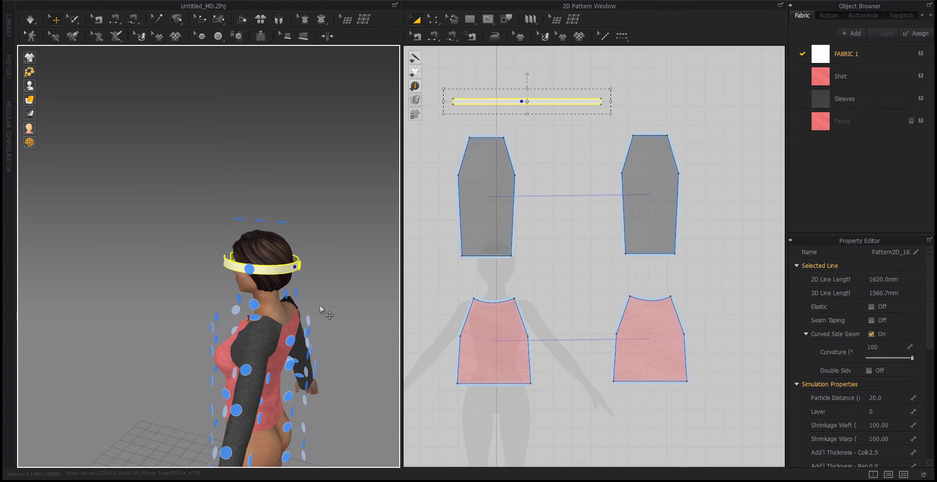
pyautogui.hotkey('ctrl', 'z')
# - Wrap the strip around the avatar's head from the rear arrangement point and lower it to neck height
pyautogui.moveTo(320, 307); pyautogui.dragTo(288, 271, button='right')
pyautogui.click(292, 271)
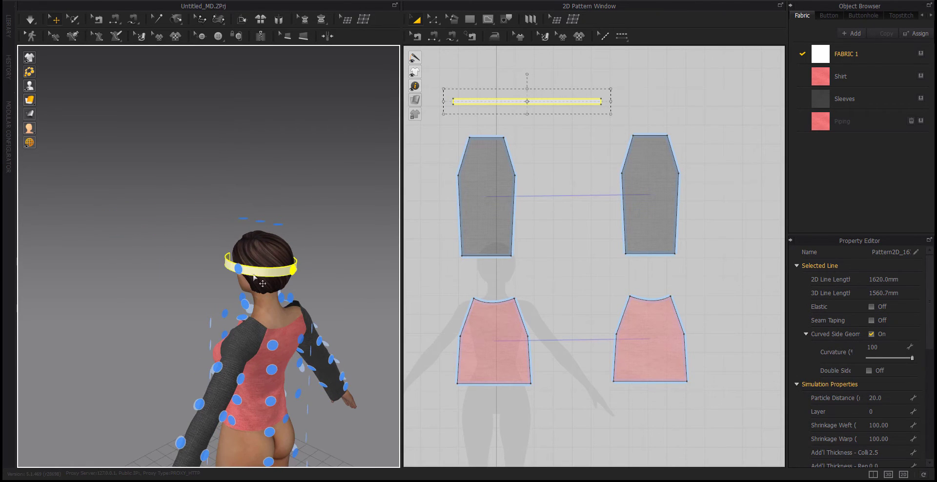
pyautogui.moveTo(260, 270); pyautogui.dragTo(274, 313)
pyautogui.moveTo(305, 336); pyautogui.dragTo(210, 314, button='right')
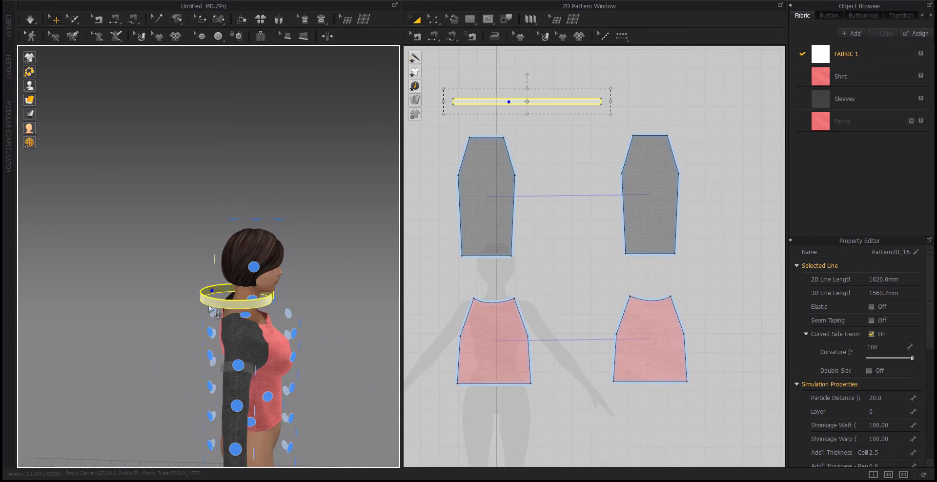
# - Reposition the wrapped strip in 3D so it encircles the avatar's neck just above the shirt's neckline
pyautogui.click(218, 300)
pyautogui.moveTo(258, 354); pyautogui.dragTo(216, 431, button='right')
pyautogui.moveTo(226, 377); pyautogui.dragTo(165, 346)
pyautogui.moveTo(153, 315); pyautogui.dragTo(154, 314, button='right')
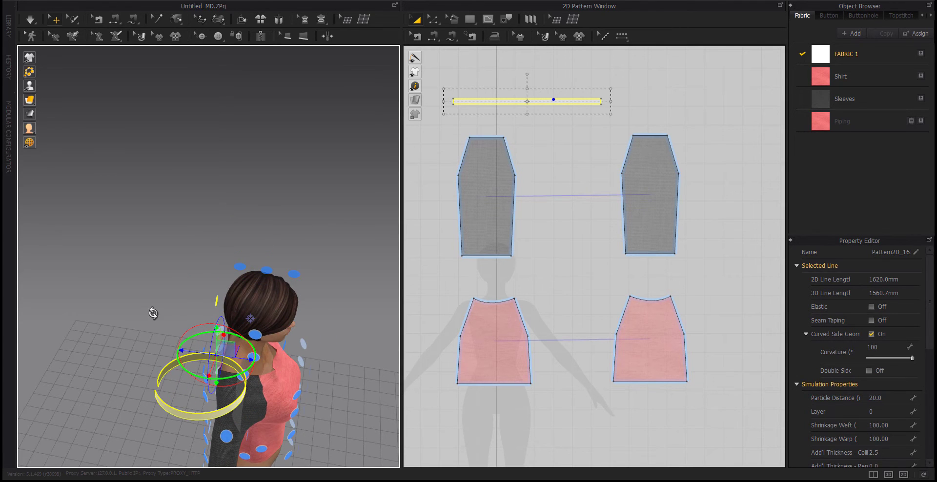
pyautogui.moveTo(185, 410); pyautogui.dragTo(225, 372)
pyautogui.moveTo(249, 394); pyautogui.dragTo(207, 344, button='right')
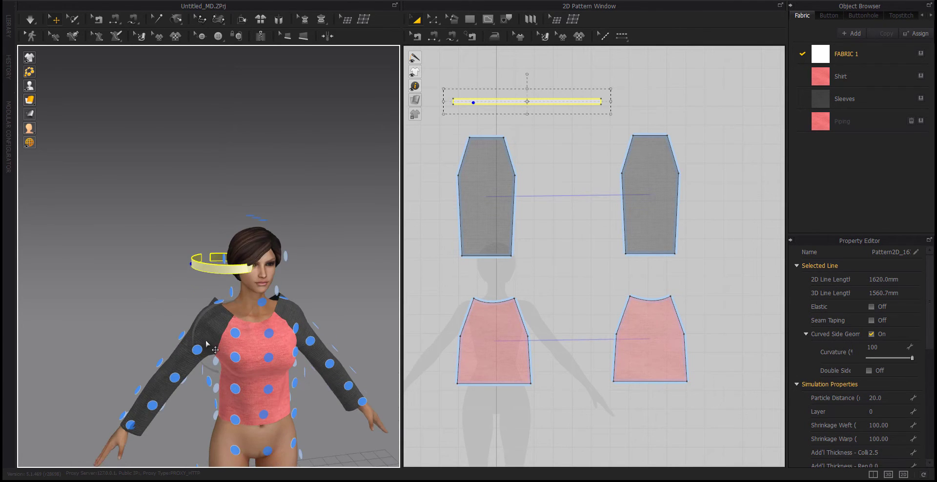
pyautogui.moveTo(224, 273); pyautogui.dragTo(250, 303)
pyautogui.moveTo(250, 303); pyautogui.dragTo(355, 317, button='right')
pyautogui.moveTo(282, 308); pyautogui.dragTo(268, 312)
pyautogui.moveTo(269, 312); pyautogui.dragTo(587, 259, button='right')
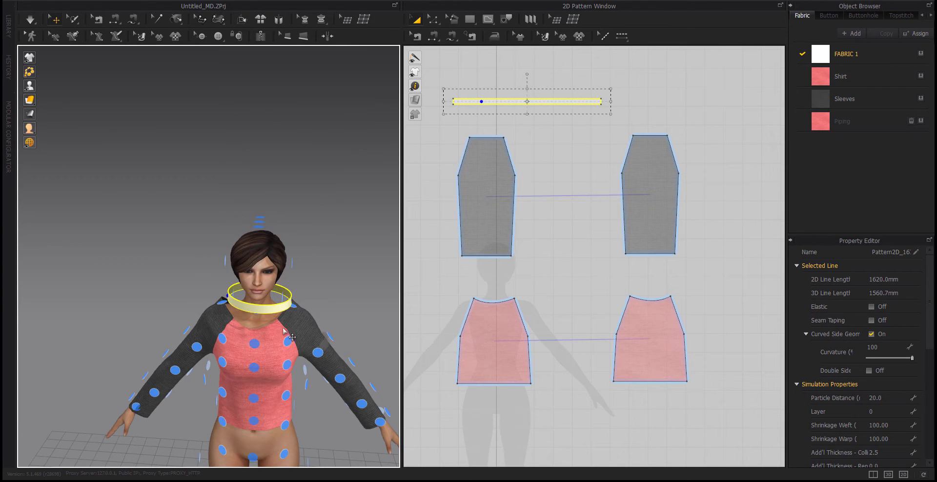
pyautogui.moveTo(284, 330); pyautogui.dragTo(256, 325, button='right')
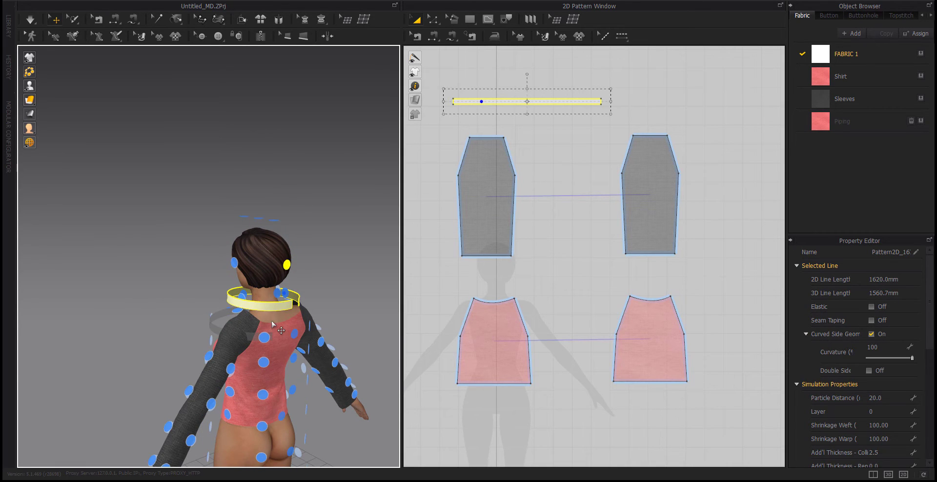
# - Sew the strip's lower edge to the back neckline, one sleeve top, the front neckline and the other sleeve top
pyautogui.click(574, 122)
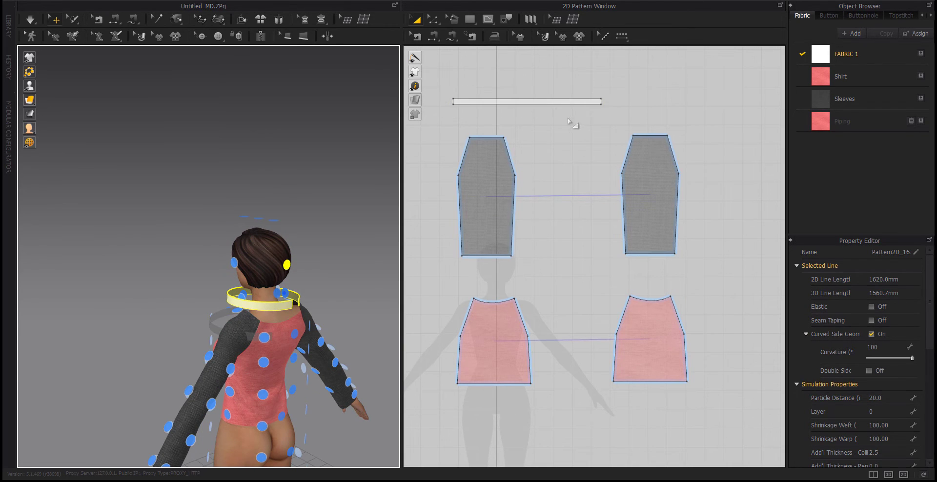
pyautogui.click(434, 36)
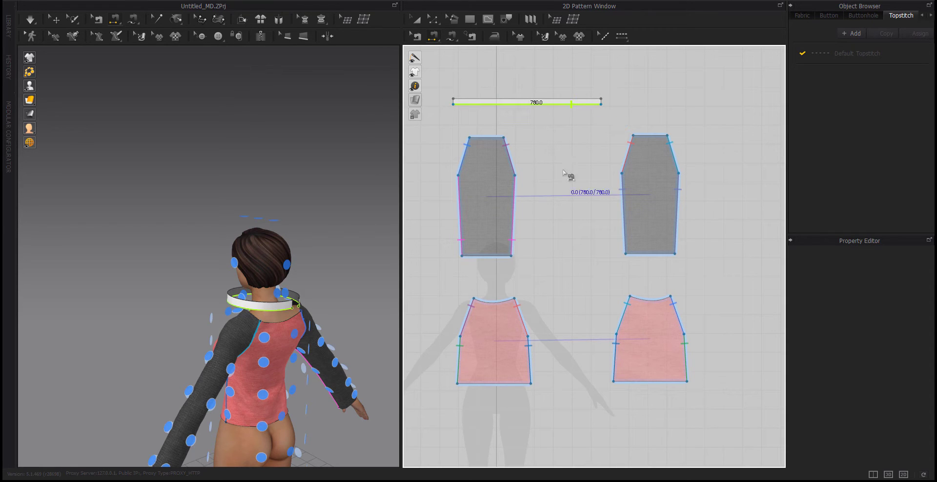
pyautogui.click(296, 316)
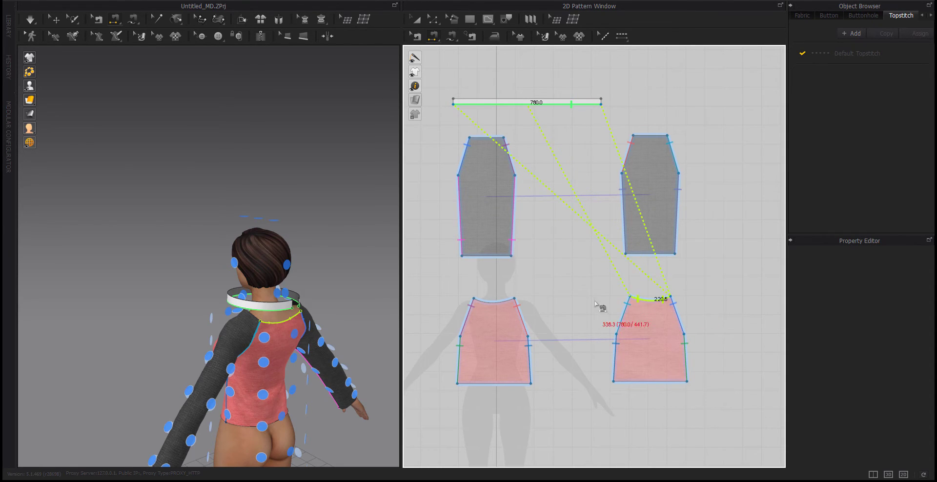
pyautogui.click(658, 136)
pyautogui.moveTo(281, 337); pyautogui.dragTo(379, 344, button='right')
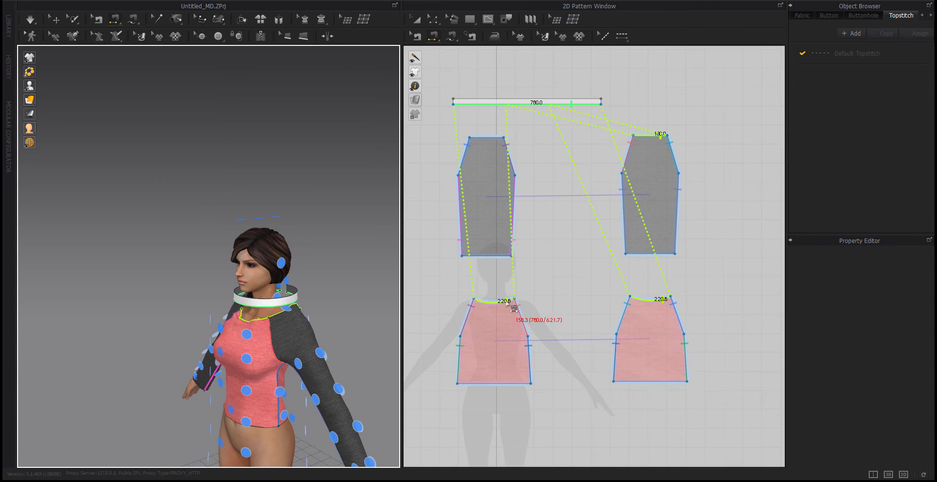
pyautogui.click(506, 303)
pyautogui.click(496, 138)
pyautogui.press('Return')
# - Sew the strip's two short ends together and simulate the neckband on the avatar
pyautogui.moveTo(273, 332); pyautogui.dragTo(160, 341, button='right')
pyautogui.click(453, 102)
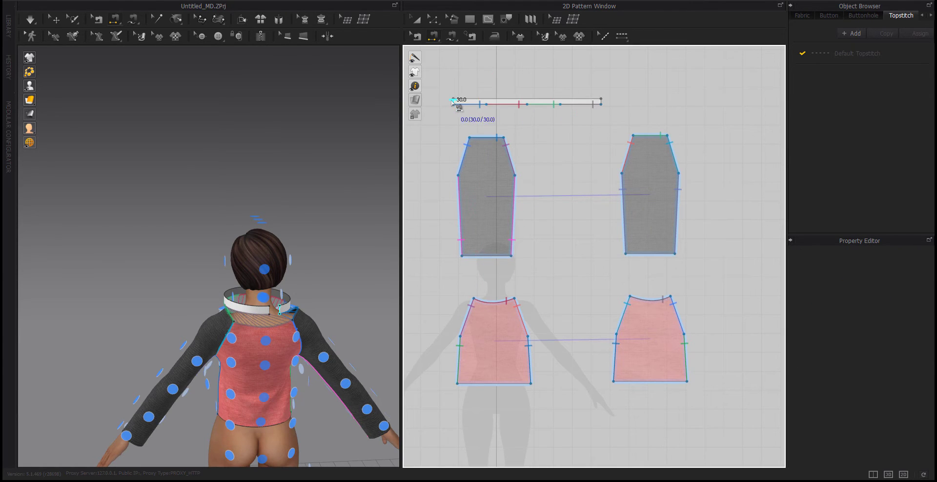
pyautogui.click(601, 103)
pyautogui.press('space')
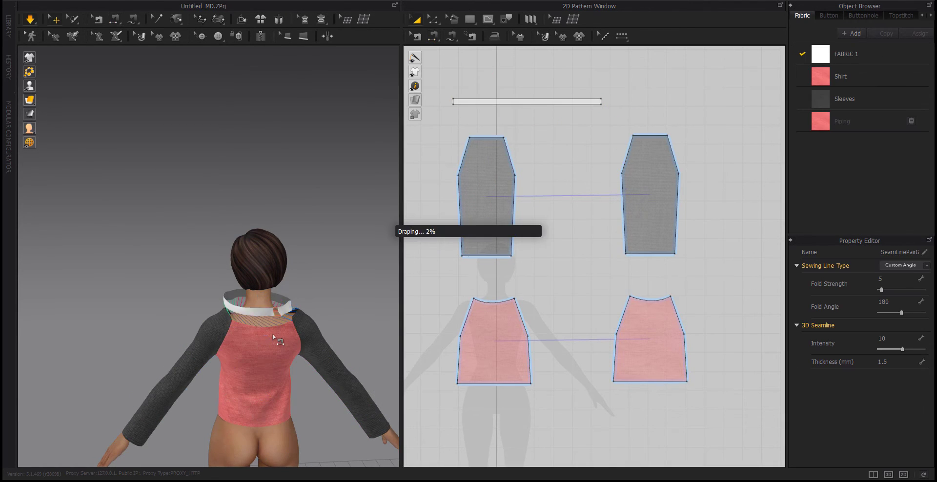
pyautogui.moveTo(293, 337); pyautogui.dragTo(412, 319, button='right')
# - Assign the Sleeves fabric to the neckband strip and check how it drapes around the neck
pyautogui.moveTo(622, 94); pyautogui.dragTo(443, 116)
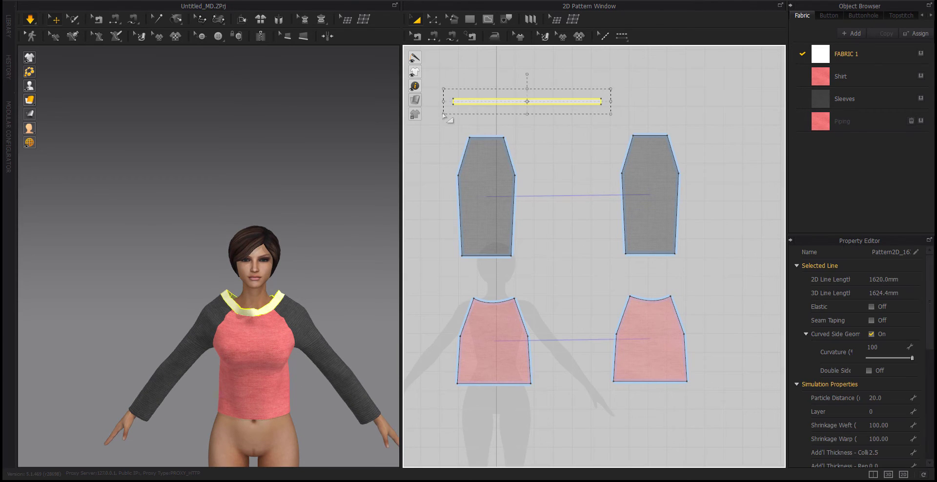
pyautogui.click(920, 98)
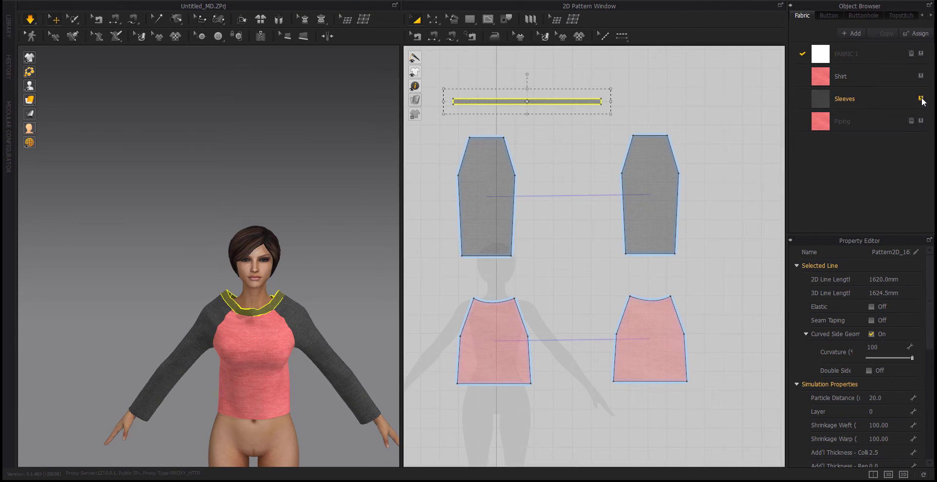
pyautogui.click(689, 110)
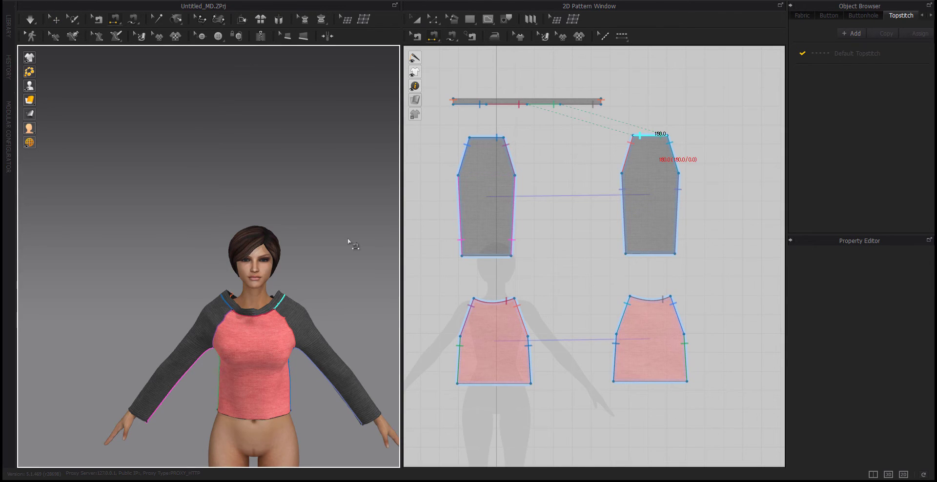
pyautogui.press('a')
pyautogui.scroll(3, 264, 317)
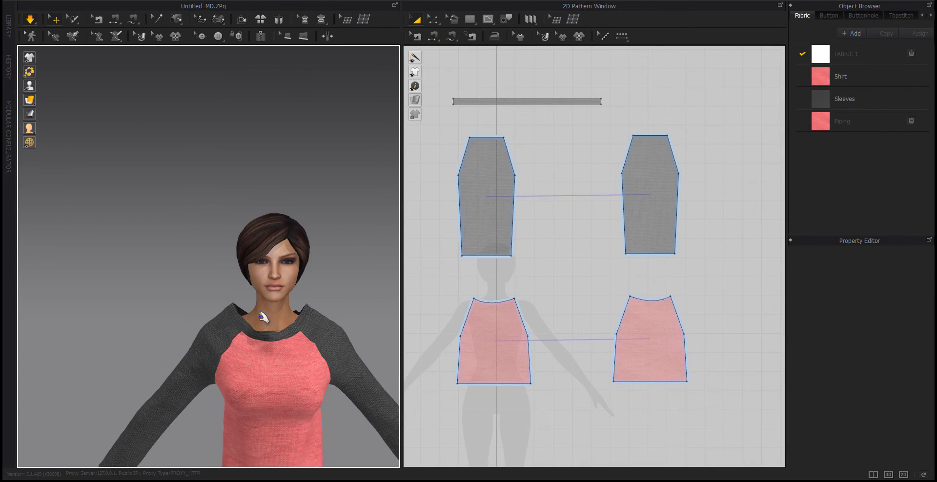
pyautogui.scroll(-2, 273, 329)
pyautogui.moveTo(282, 337); pyautogui.dragTo(265, 309, button='middle')
pyautogui.scroll(2, 460, 97)
# - Scale the neckband shorter from both ends in stages, to a 2D outline length of about 1112 mm, checking the fit
pyautogui.moveTo(464, 98); pyautogui.dragTo(479, 181, button='middle')
pyautogui.click(568, 186)
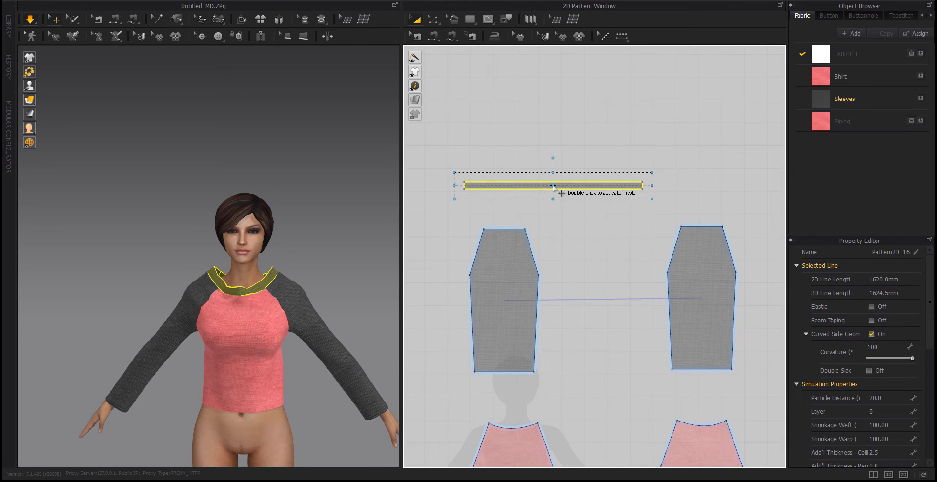
pyautogui.click(474, 186)
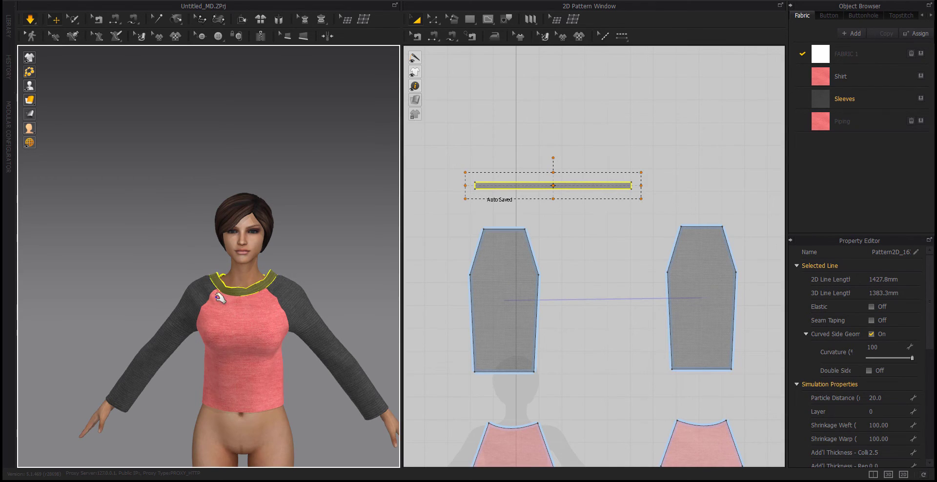
pyautogui.moveTo(246, 293); pyautogui.dragTo(186, 308, button='right')
pyautogui.moveTo(465, 185); pyautogui.dragTo(485, 186)
pyautogui.moveTo(239, 270); pyautogui.dragTo(295, 284, button='right')
pyautogui.moveTo(474, 184); pyautogui.dragTo(483, 186)
pyautogui.moveTo(273, 263); pyautogui.dragTo(108, 292, button='right')
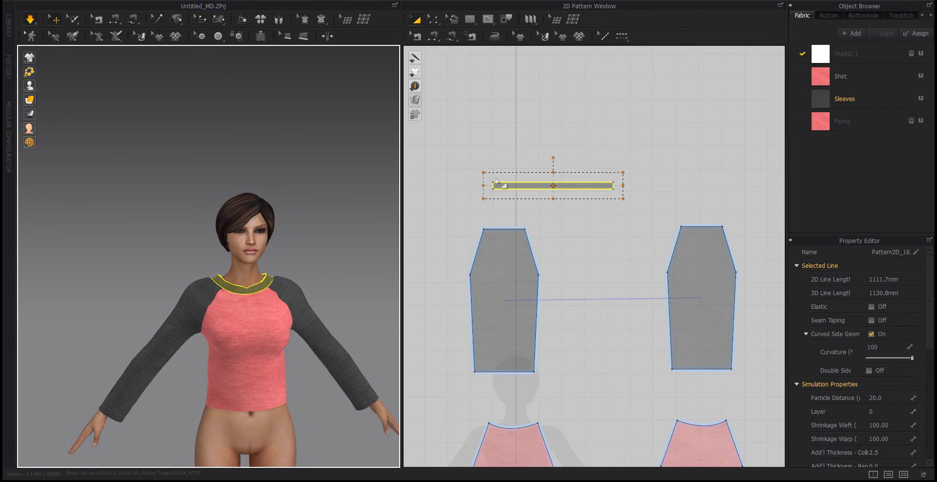
# - Shorten the neckband further to a 2D outline length of about 855 mm, simulating and checking it from front and back
pyautogui.moveTo(483, 185); pyautogui.dragTo(492, 186)
pyautogui.press('space')
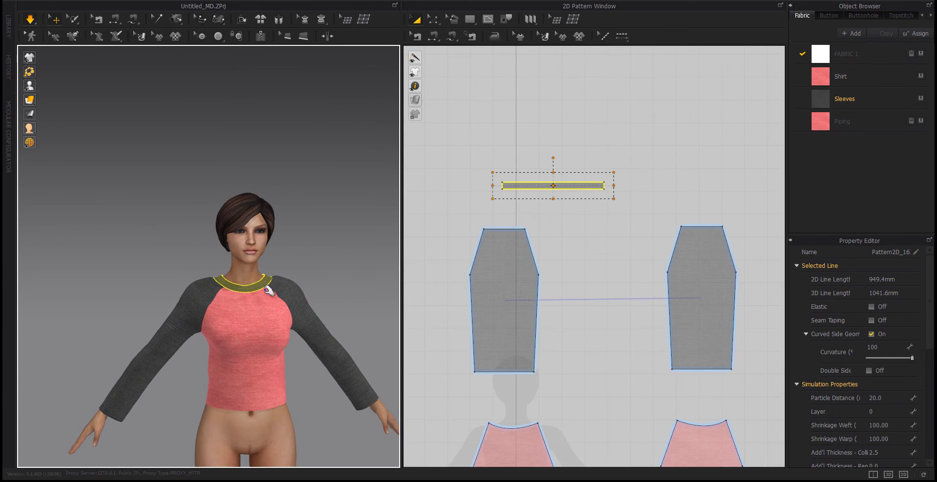
pyautogui.moveTo(268, 292); pyautogui.dragTo(283, 305, button='right')
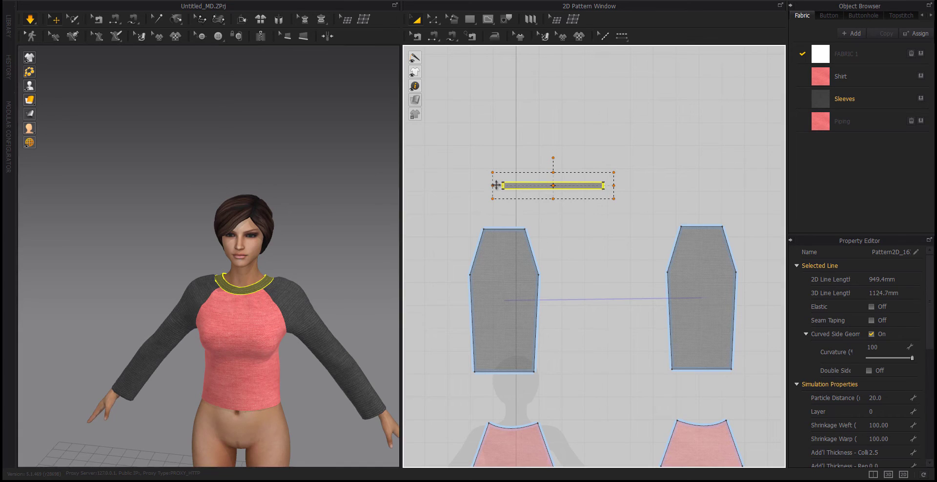
pyautogui.moveTo(499, 185); pyautogui.dragTo(500, 185)
pyautogui.press('space')
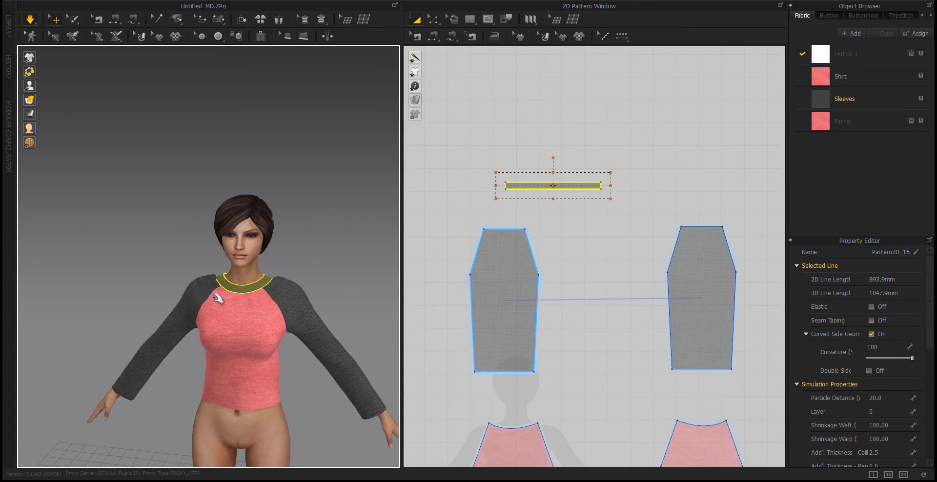
pyautogui.moveTo(206, 311); pyautogui.dragTo(439, 318, button='right')
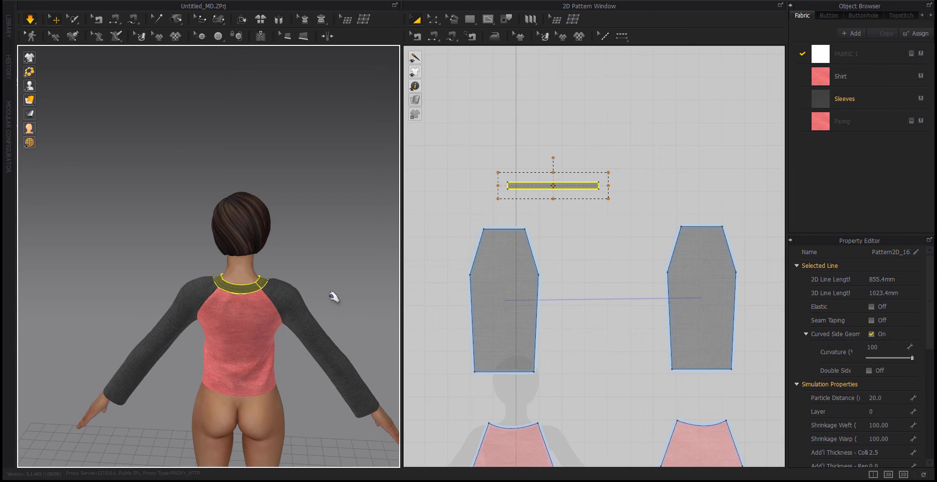
pyautogui.moveTo(330, 295); pyautogui.dragTo(134, 291, button='right')
pyautogui.click(193, 283)
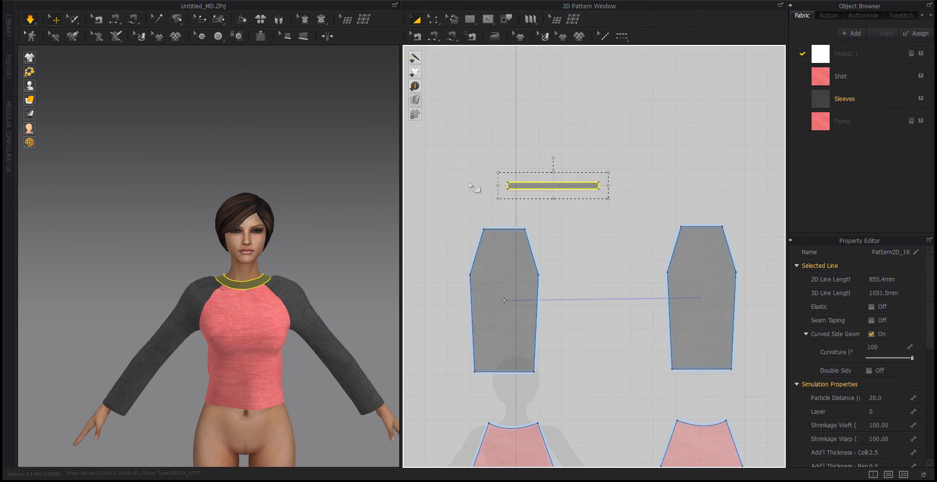
# - Undo the last shortening of the neckband and check the whole shirt from the front
pyautogui.press('space')
pyautogui.hotkey('ctrl', 'z')
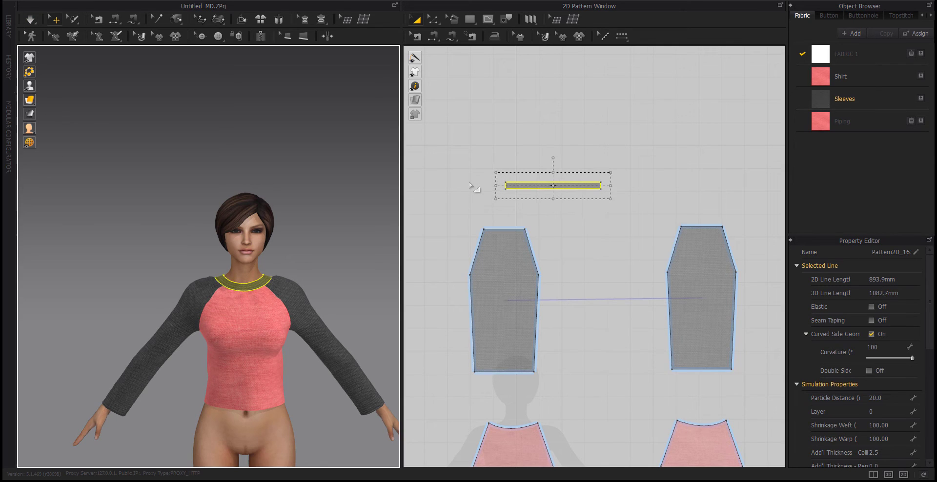
pyautogui.moveTo(239, 269)
pyautogui.mouseDown(button='right')
pyautogui.moveTo(378, 287)
pyautogui.moveTo(442, 318)
pyautogui.moveTo(225, 287)
pyautogui.moveTo(235, 282)
pyautogui.mouseUp(button='right')
pyautogui.click(302, 344)
pyautogui.scroll(-1, 302, 346)
pyautogui.click(258, 369)
pyautogui.scroll(-2, 267, 417)
# - Lengthen the front and back body panels by moving their hem edge downward and simulate the shirt
pyautogui.moveTo(519, 329); pyautogui.dragTo(512, 195, button='middle')
pyautogui.scroll(-4, 531, 283)
pyautogui.press('z')
pyautogui.moveTo(498, 308); pyautogui.dragTo(495, 328)
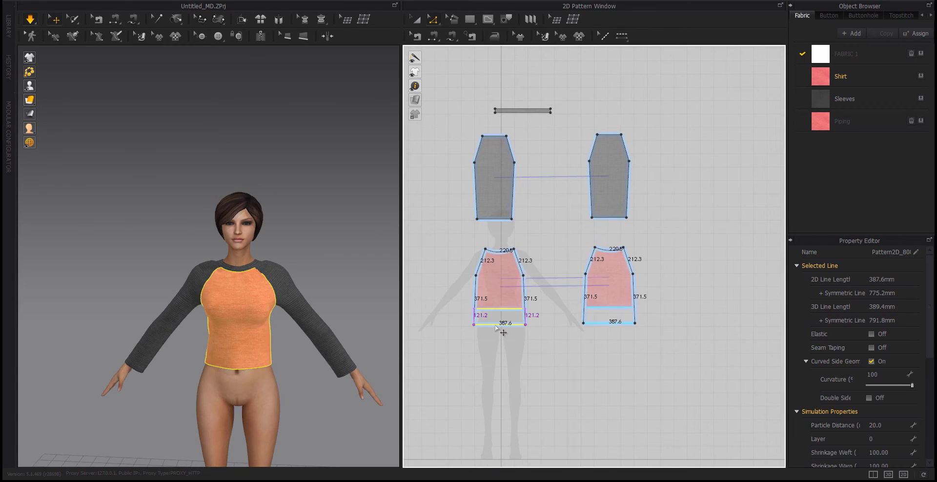
pyautogui.press('Return')
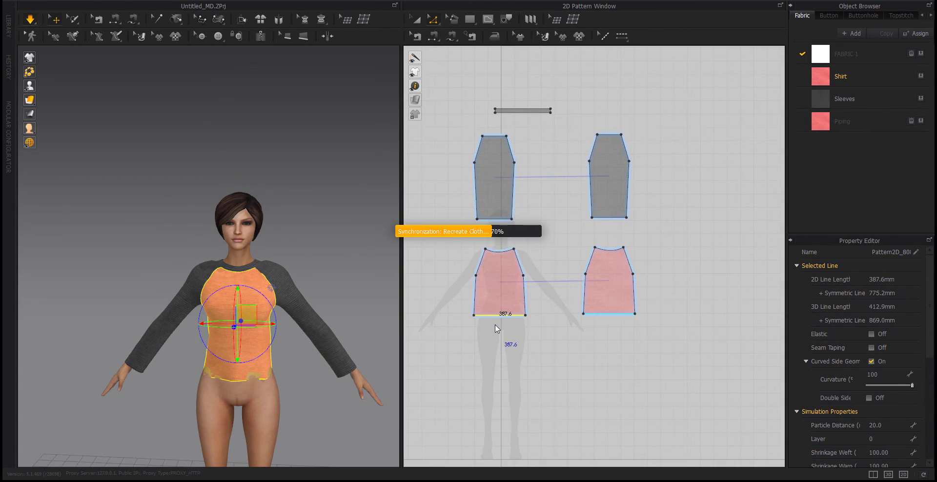
pyautogui.moveTo(318, 345); pyautogui.dragTo(200, 394, button='right')
# - Taper the sleeves by moving both cuff corners inward to a cuff edge of about 220 mm, and check the fit from behind
pyautogui.scroll(5, 499, 207)
pyautogui.scroll(-3, 500, 215)
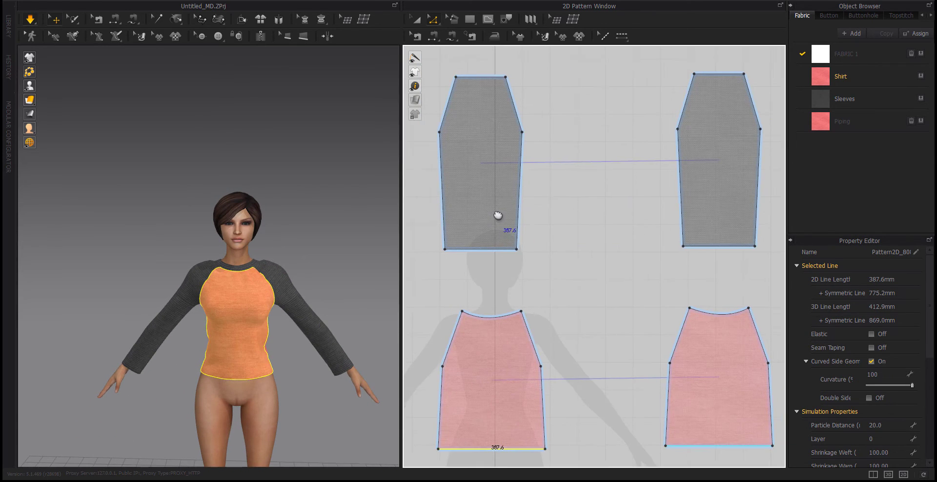
pyautogui.click(451, 249)
pyautogui.moveTo(452, 249); pyautogui.dragTo(453, 249)
pyautogui.rightClick(453, 248)
pyautogui.press('Return')
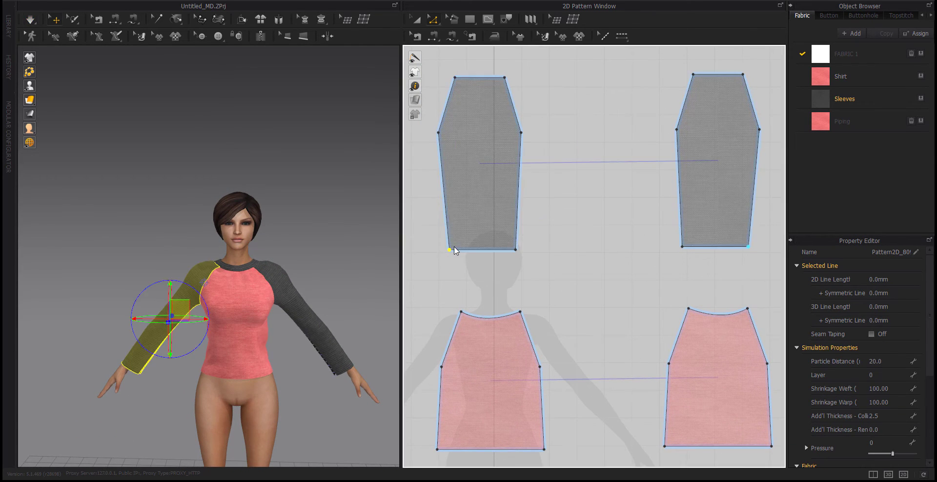
pyautogui.moveTo(515, 250); pyautogui.dragTo(510, 249)
pyautogui.rightClick(510, 250)
pyautogui.press('Return')
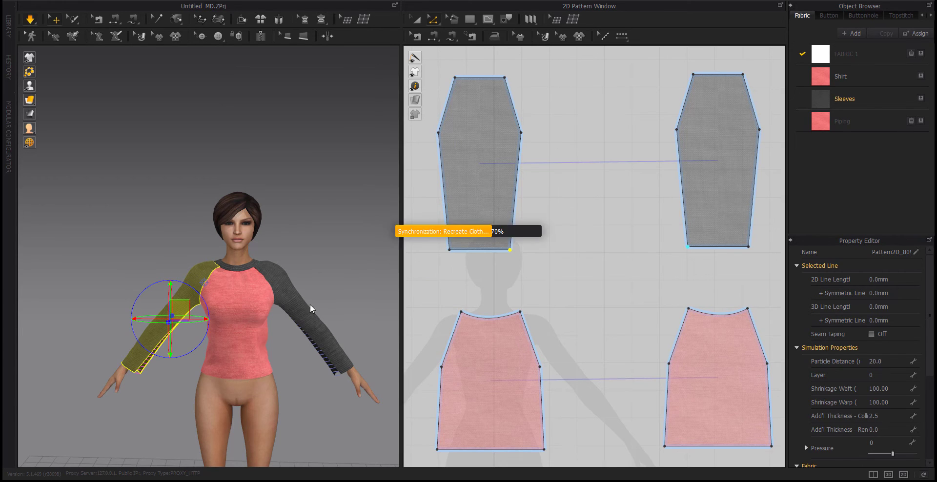
pyautogui.click(294, 354)
pyautogui.moveTo(223, 345); pyautogui.dragTo(432, 339, button='right')
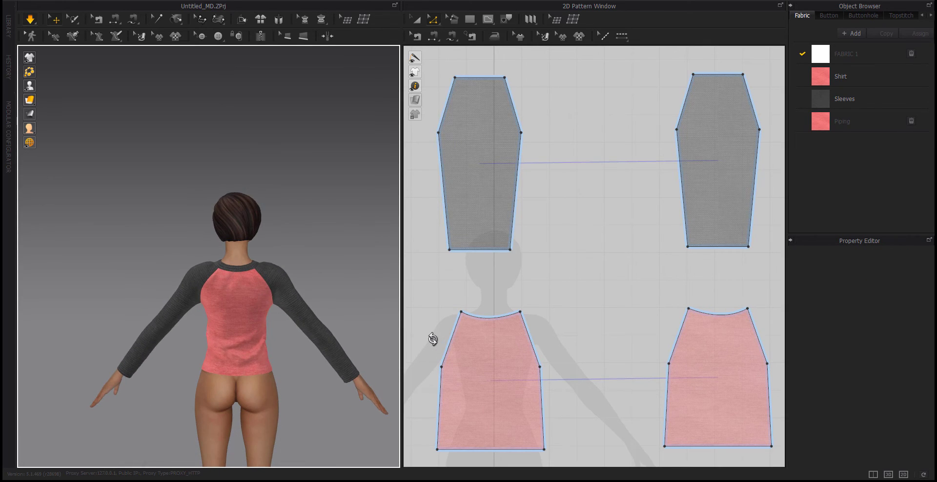
# - Curve the sleeves' straight top edges inward to an edge length of about 182.9 mm
pyautogui.scroll(-4, 607, 318)
pyautogui.scroll(8, 631, 187)
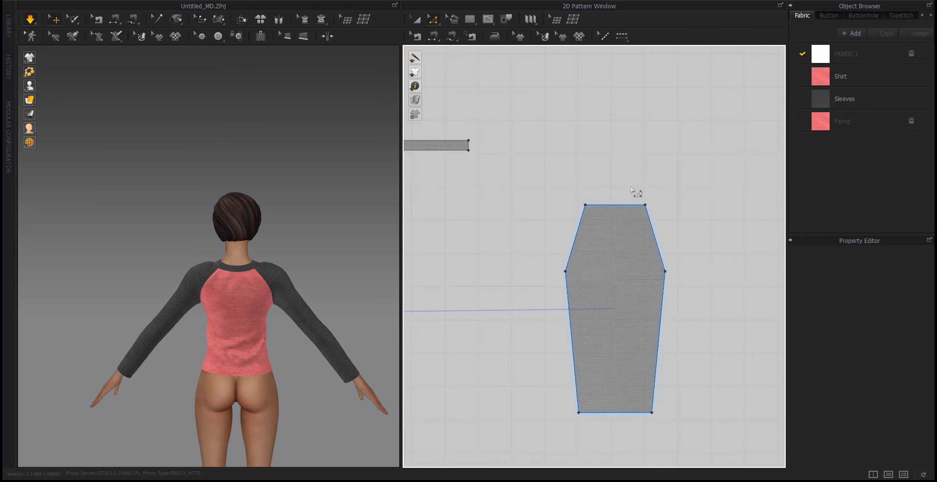
pyautogui.scroll(-3, 630, 189)
pyautogui.click(632, 201)
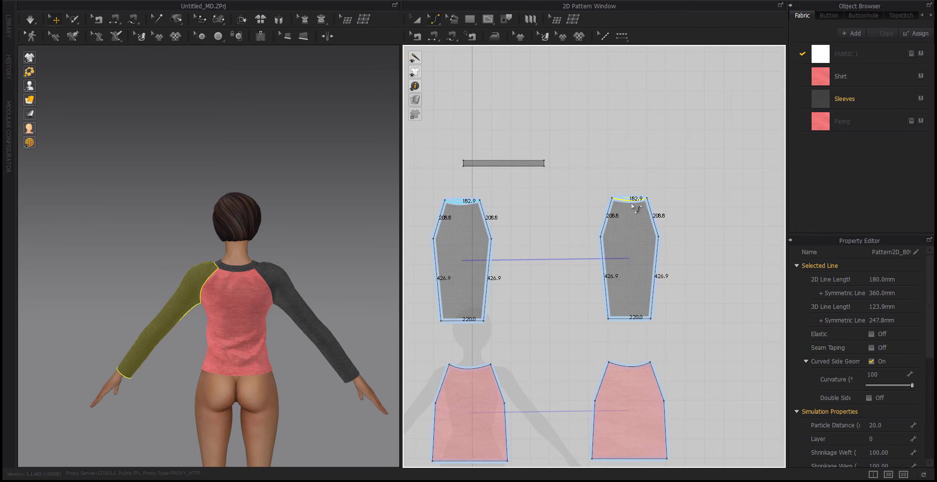
pyautogui.click(299, 240)
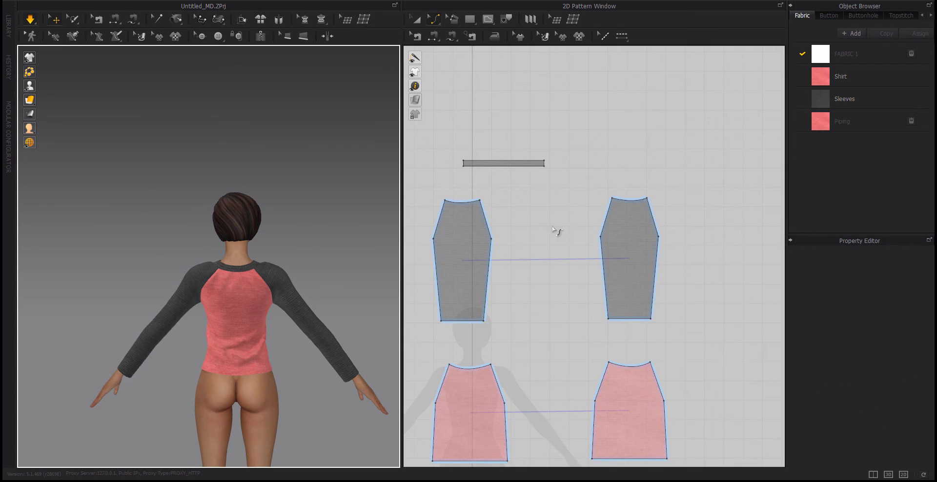
# - Lower the curved top edges of the sleeves and check the draped neckline from the front, side and back
pyautogui.click(631, 201)
pyautogui.moveTo(629, 209); pyautogui.dragTo(630, 210)
pyautogui.click(334, 242)
pyautogui.moveTo(336, 243); pyautogui.dragTo(119, 291, button='right')
pyautogui.moveTo(138, 321); pyautogui.dragTo(257, 318, button='right')
pyautogui.scroll(3, 317, 311)
pyautogui.press('8')
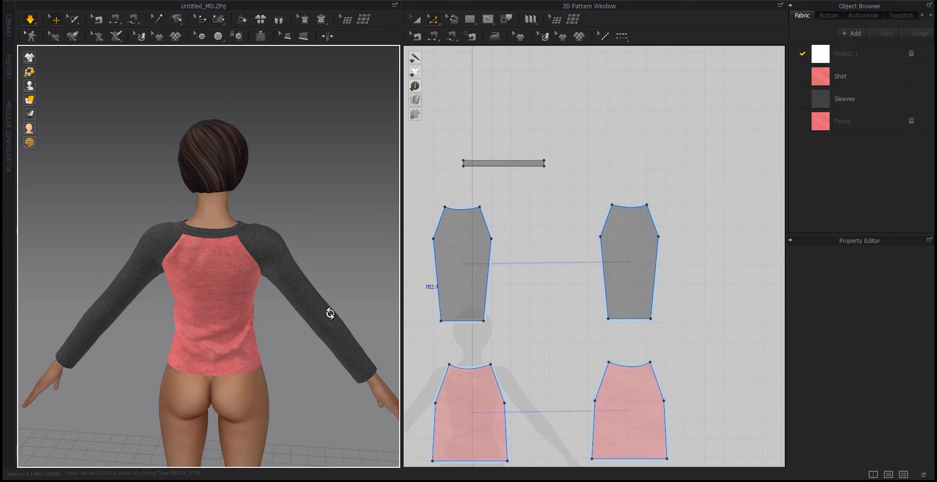
# - Try moving both neckline corners of the back panel inward, using a distance of 10 mm, and simulate
pyautogui.click(616, 369)
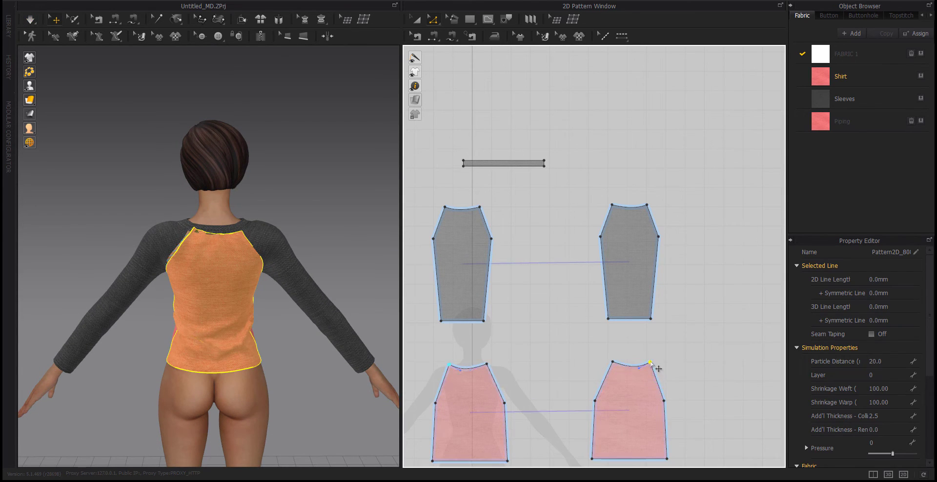
pyautogui.moveTo(649, 362)
pyautogui.mouseDown()
pyautogui.moveTo(608, 363)
pyautogui.moveTo(649, 364)
pyautogui.mouseUp()
pyautogui.hotkey('ctrl', 'z')
pyautogui.click(566, 371)
pyautogui.rightClick(610, 363)
pyautogui.press('Return')
pyautogui.rightClick(649, 364)
pyautogui.write('10')
pyautogui.press('Return')
pyautogui.press('space')
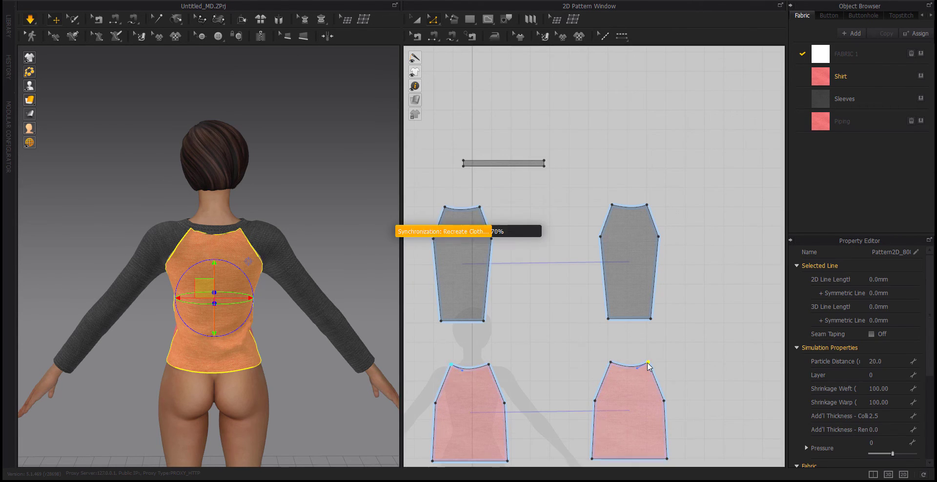
# - Pull the back panel and the neckband upward on the avatar during simulation to test the neckline's fit
pyautogui.moveTo(359, 251); pyautogui.dragTo(297, 290, button='right')
pyautogui.moveTo(205, 306); pyautogui.dragTo(204, 279)
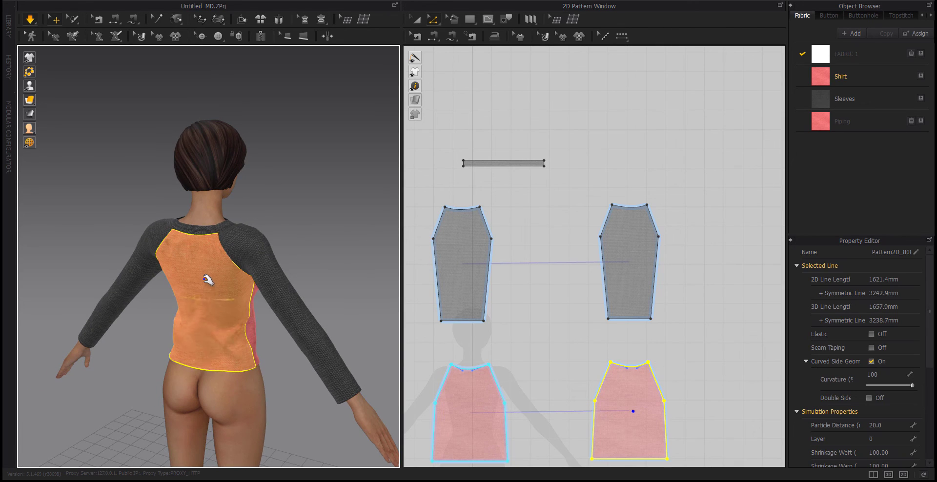
pyautogui.moveTo(204, 216); pyautogui.dragTo(204, 199)
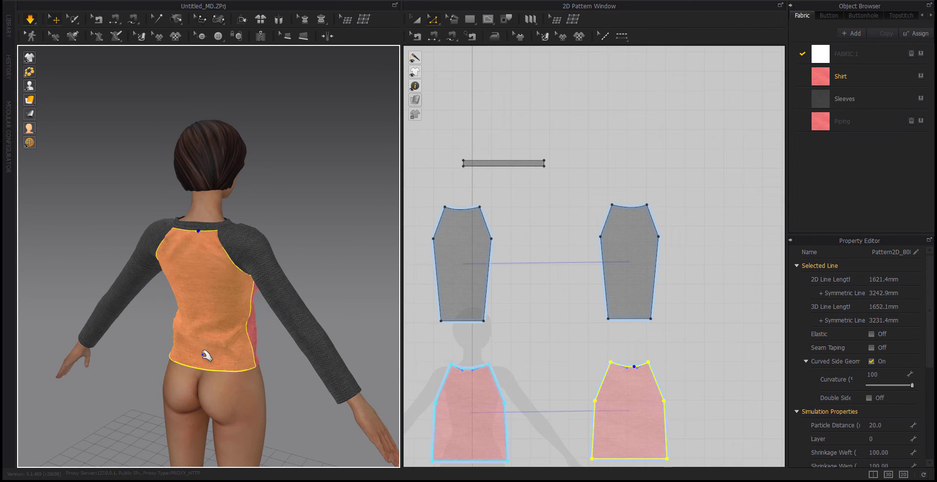
pyautogui.moveTo(359, 320); pyautogui.dragTo(361, 381, button='right')
pyautogui.click(190, 239)
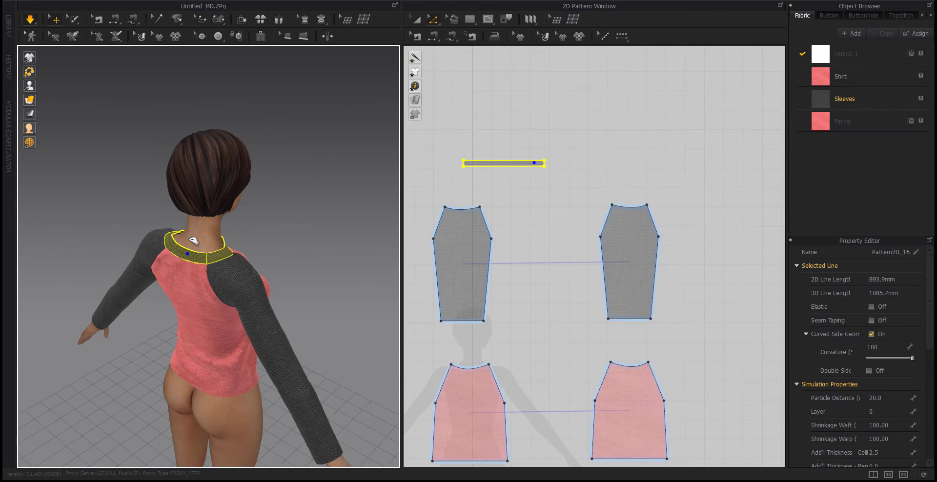
pyautogui.moveTo(193, 241); pyautogui.dragTo(199, 223)
# - Undo the inward moves of the back panel's neckline corners and resimulate the shirt
pyautogui.click(303, 259)
pyautogui.moveTo(303, 259); pyautogui.dragTo(146, 262, button='right')
pyautogui.hotkey('ctrl', 'z')
pyautogui.hotkey('ctrl', 'z')
pyautogui.hotkey('ctrl', 'z')
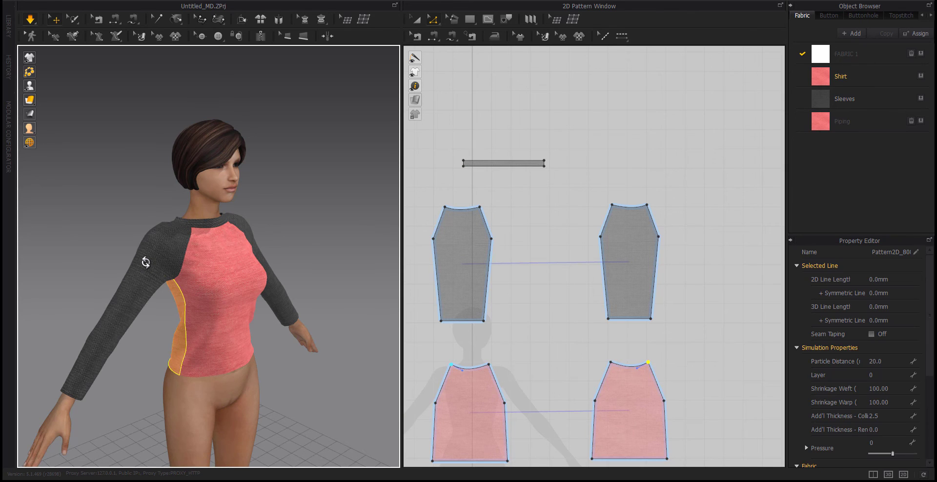
pyautogui.click(288, 291)
pyautogui.press('space')
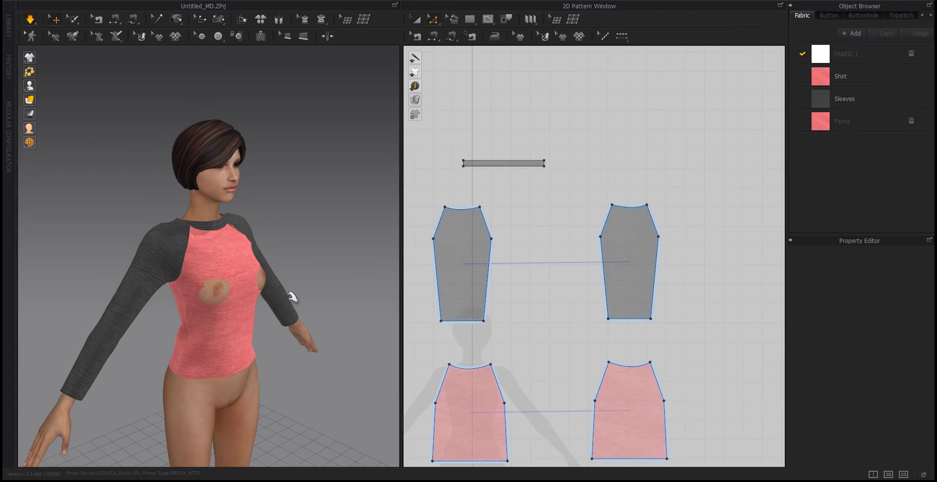
pyautogui.moveTo(293, 298); pyautogui.dragTo(257, 296, button='right')
pyautogui.click(274, 236)
pyautogui.scroll(-2, 217, 297)
pyautogui.click(336, 246)
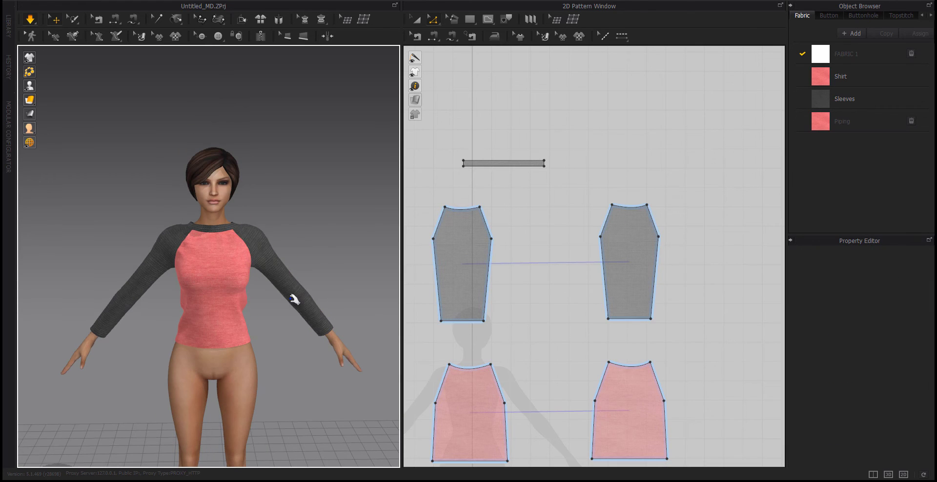
# - Lengthen both sleeves by moving the cuff edge outward 30 mm, and simulate the shirt
pyautogui.moveTo(463, 321); pyautogui.dragTo(463, 332)
pyautogui.rightClick(462, 332)
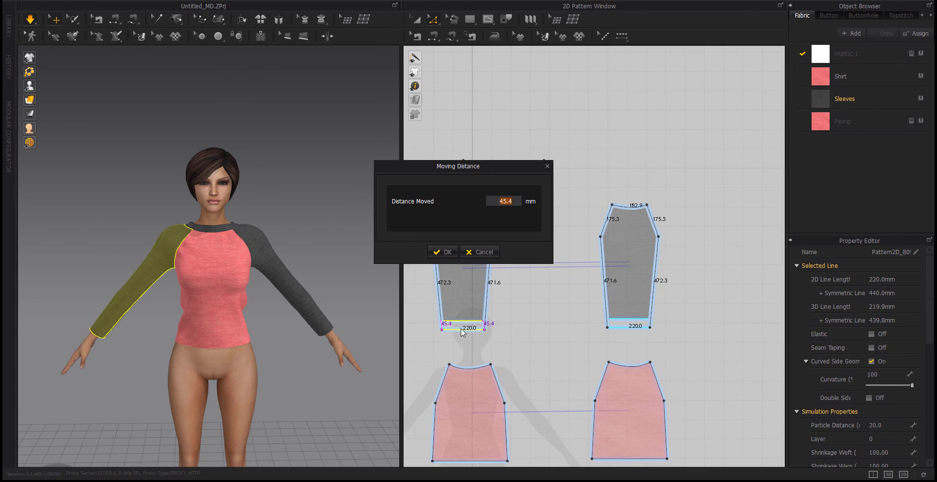
pyautogui.write('30')
pyautogui.press('Return')
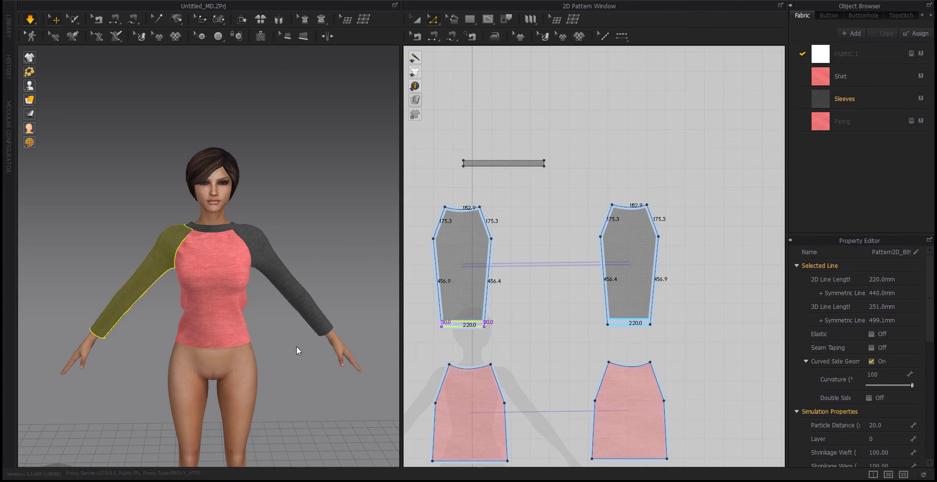
pyautogui.press('space')
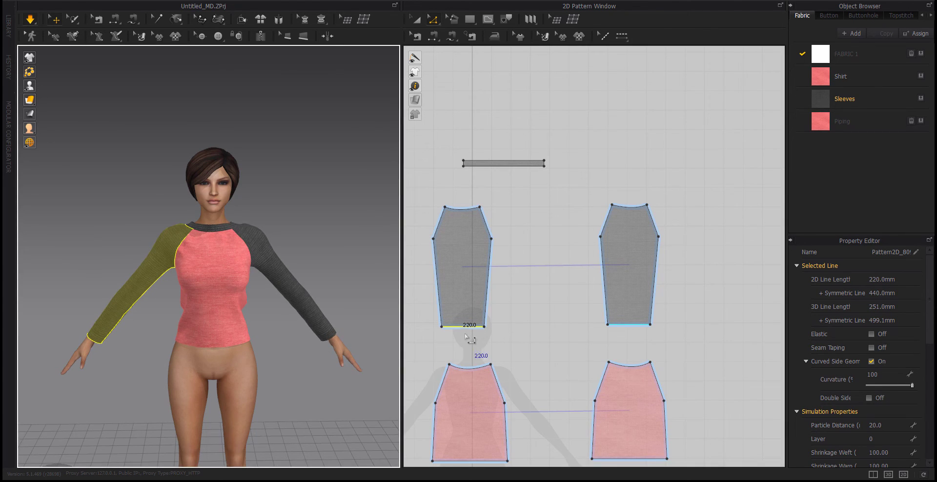
# - Lengthen both sleeves by another 20 mm at the cuff edge and check how far they reach on the wrists
pyautogui.moveTo(464, 327); pyautogui.dragTo(462, 330)
pyautogui.rightClick(462, 330)
pyautogui.write('20')
pyautogui.press('Return')
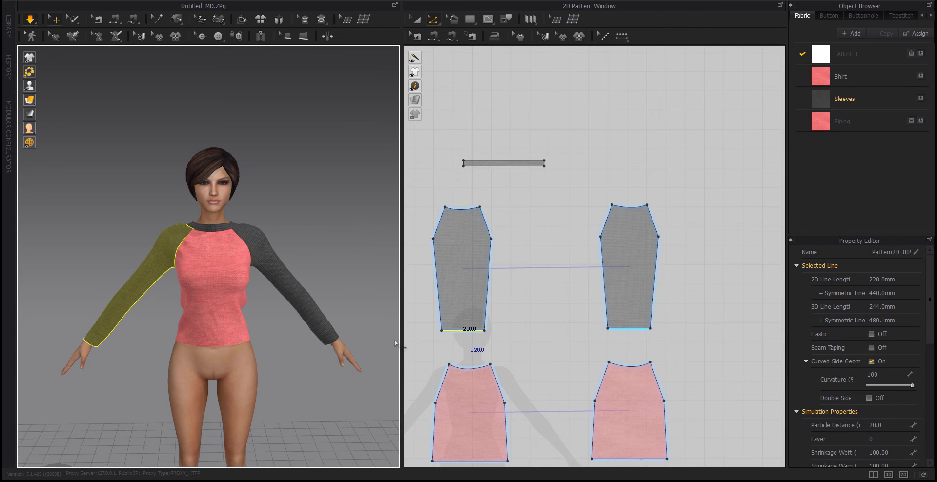
pyautogui.click(323, 334)
pyautogui.click(100, 326)
pyautogui.click(89, 287)
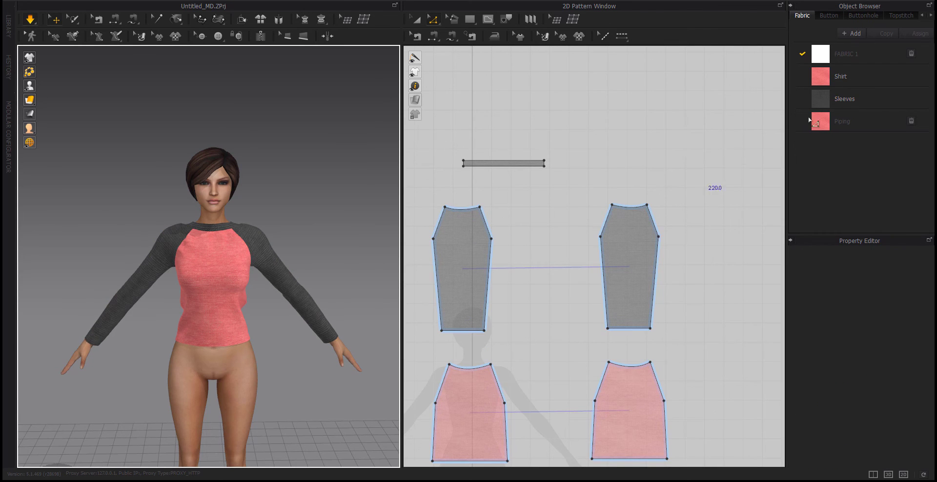
# - Tug the front and back panels into place on the avatar while simulating to settle the shirt's drape
pyautogui.moveTo(273, 298); pyautogui.dragTo(212, 250, button='right')
pyautogui.click(212, 254)
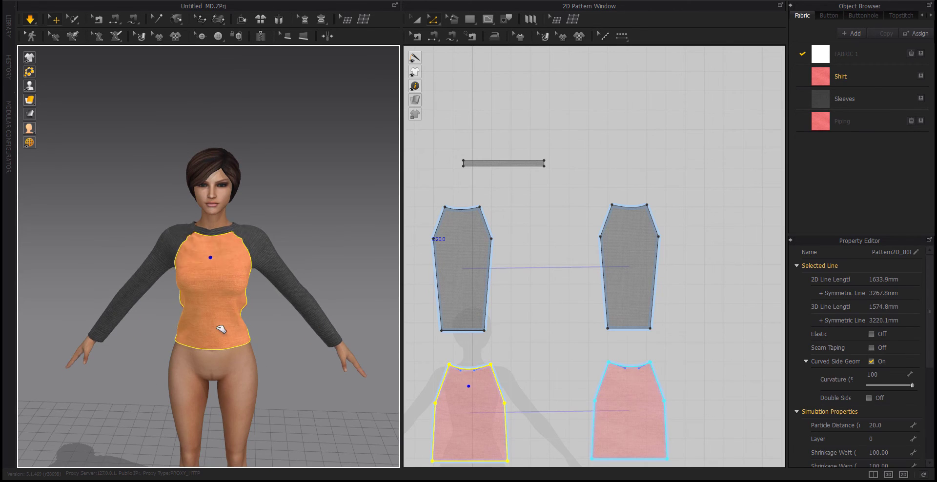
pyautogui.moveTo(221, 329); pyautogui.dragTo(166, 236, button='right')
pyautogui.click(165, 236)
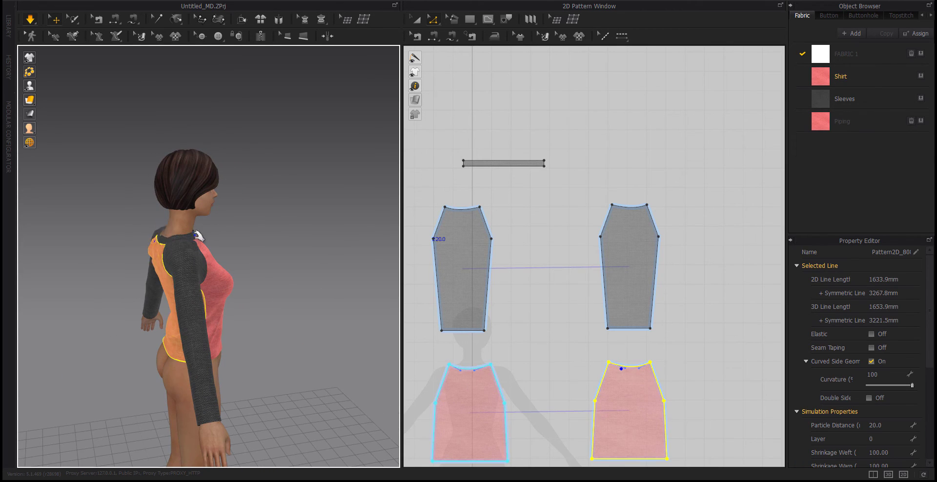
pyautogui.moveTo(195, 234); pyautogui.dragTo(271, 236)
pyautogui.moveTo(292, 292); pyautogui.dragTo(205, 303, button='right')
pyautogui.moveTo(228, 357); pyautogui.dragTo(301, 438)
pyautogui.click(301, 438)
pyautogui.moveTo(301, 438); pyautogui.dragTo(264, 364, button='right')
# - Set the particle distance of all pattern pieces to 5 mm and simulate the shirt
pyautogui.scroll(-3, 481, 349)
pyautogui.moveTo(480, 349); pyautogui.dragTo(556, 316, button='middle')
pyautogui.hotkey('ctrl', 'a')
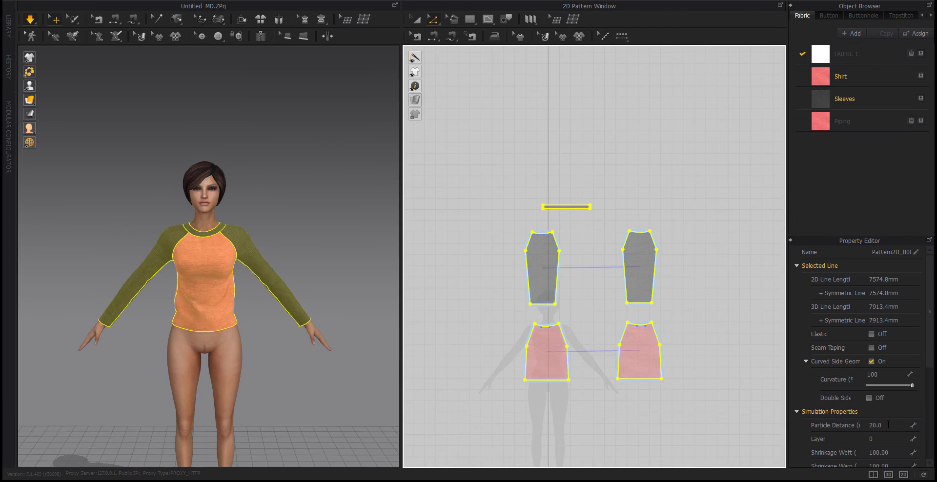
pyautogui.click(888, 425)
pyautogui.write('5')
pyautogui.press('Return')
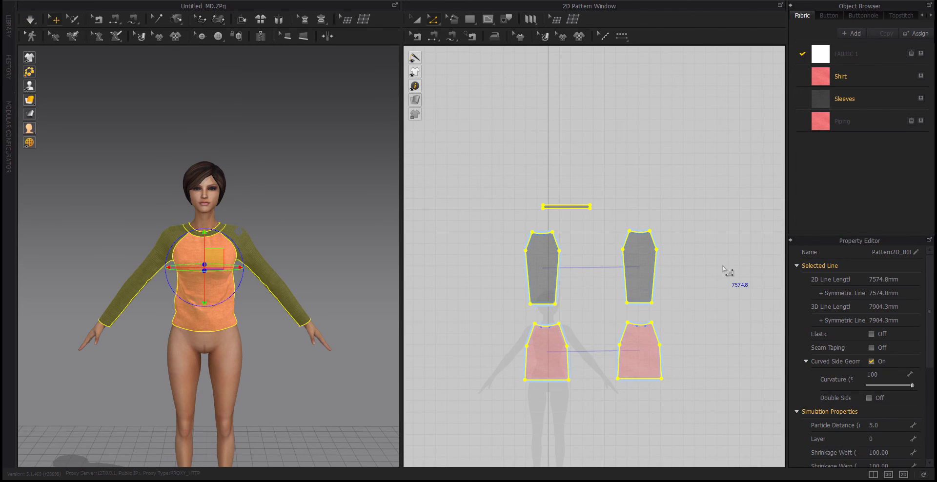
pyautogui.press('a')
pyautogui.click(706, 234)
pyautogui.press('space')
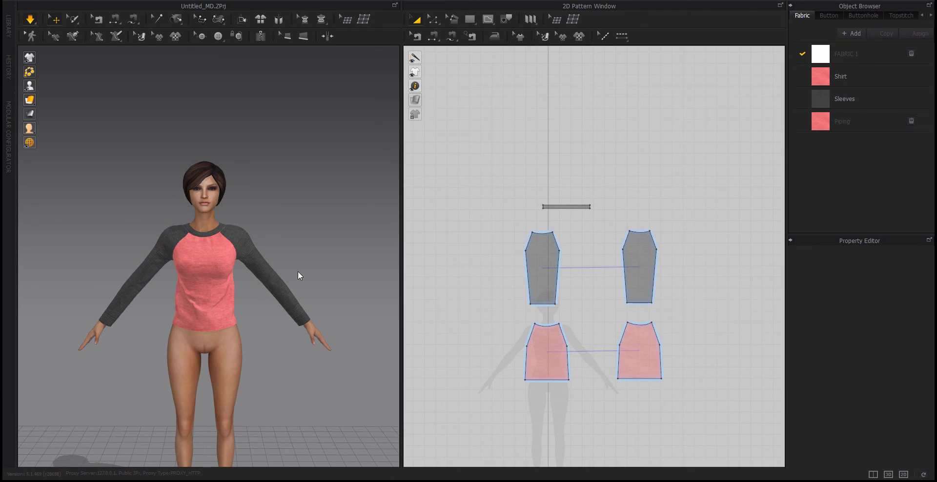
# - Examine the finer simulated drape of the shirt from the front, sides and back
pyautogui.scroll(3, 164, 285)
pyautogui.moveTo(164, 286); pyautogui.dragTo(271, 302, button='middle')
pyautogui.moveTo(306, 347); pyautogui.dragTo(330, 347, button='right')
pyautogui.moveTo(268, 347); pyautogui.dragTo(238, 347, button='right')
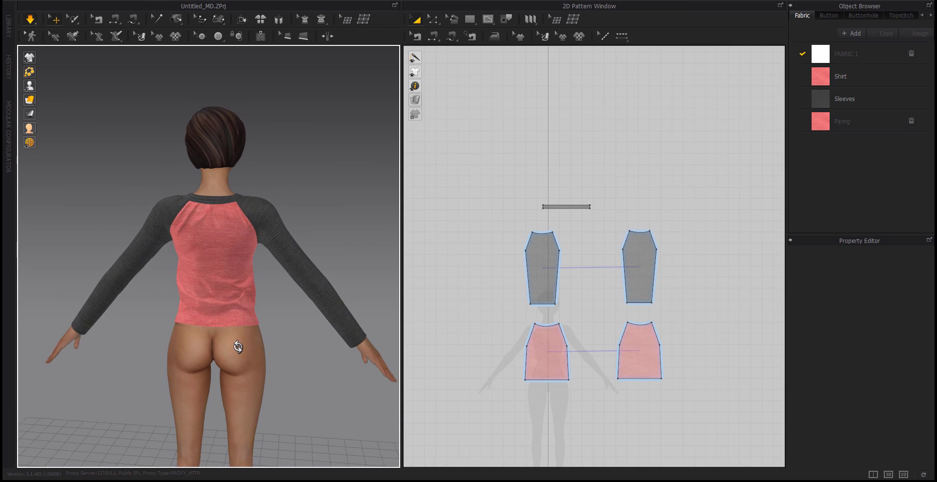
pyautogui.moveTo(308, 352); pyautogui.dragTo(232, 356, button='right')
pyautogui.moveTo(349, 349); pyautogui.dragTo(227, 346, button='right')
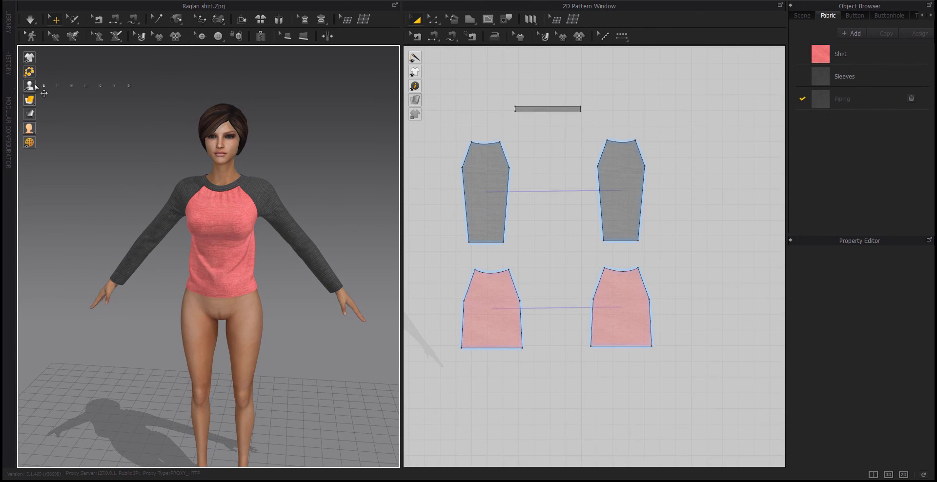
# - Hide the avatar and add piping around the neckband's edge using the Piping fabric
pyautogui.click(43, 86)
pyautogui.scroll(5, 201, 215)
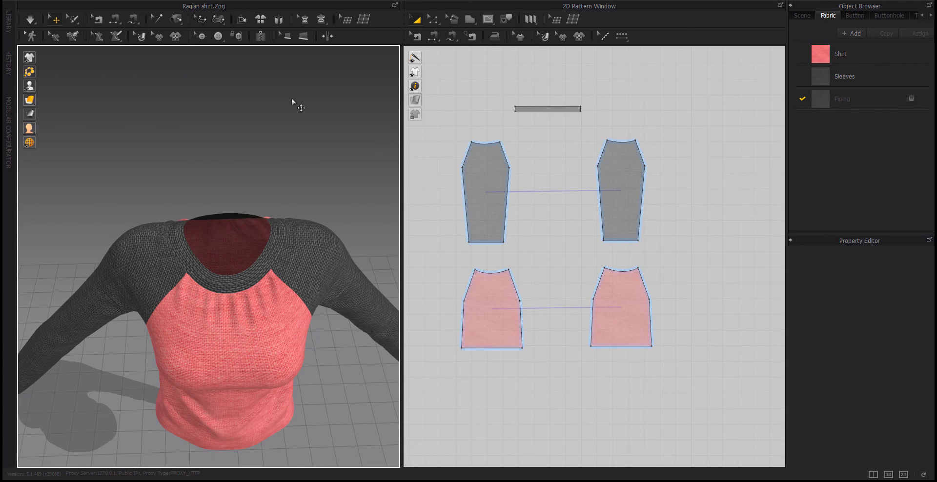
pyautogui.click(192, 250)
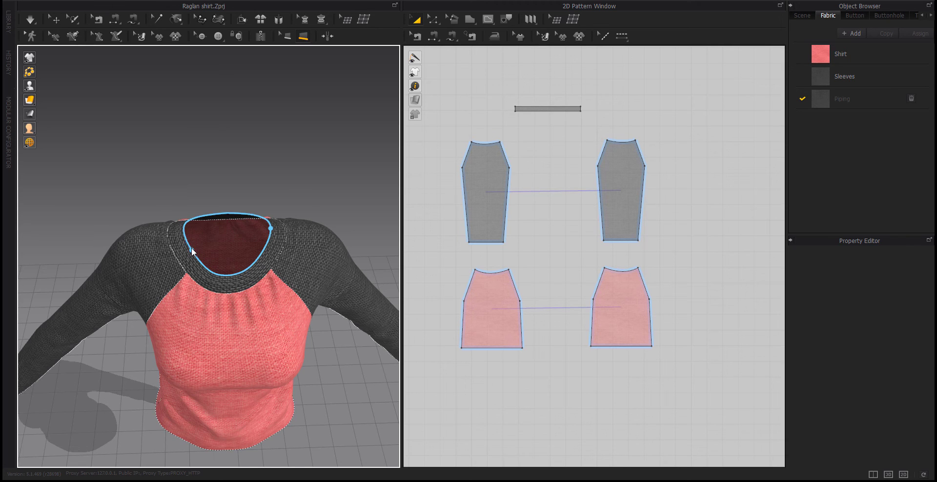
pyautogui.click(192, 247)
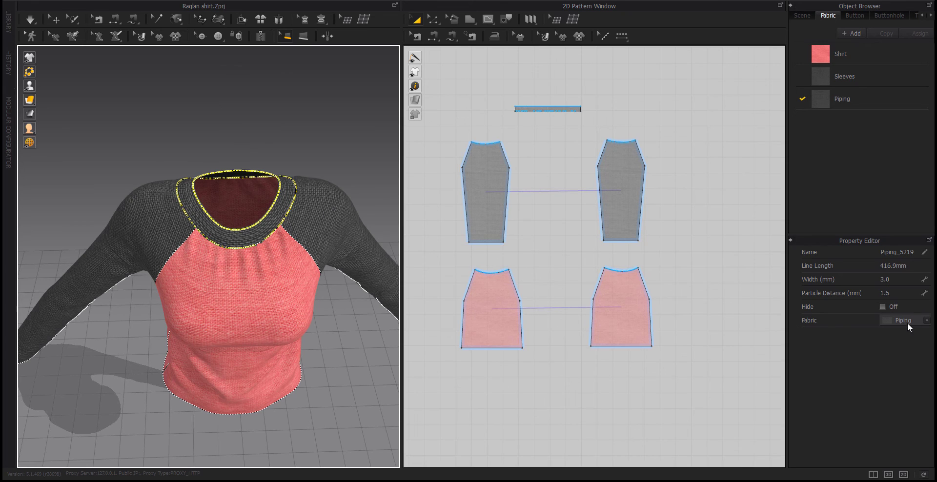
pyautogui.moveTo(314, 90); pyautogui.dragTo(186, 227, button='right')
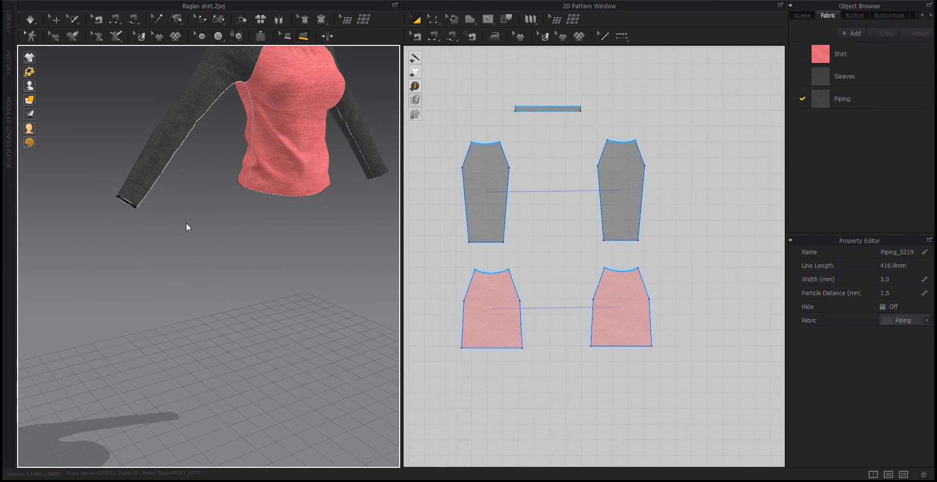
# - Add piping around the bottom opening of the sleeve on the avatar's right arm
pyautogui.moveTo(129, 216); pyautogui.dragTo(180, 292, button='middle')
pyautogui.scroll(3, 180, 292)
pyautogui.moveTo(180, 292); pyautogui.dragTo(200, 232, button='right')
pyautogui.scroll(4, 204, 190)
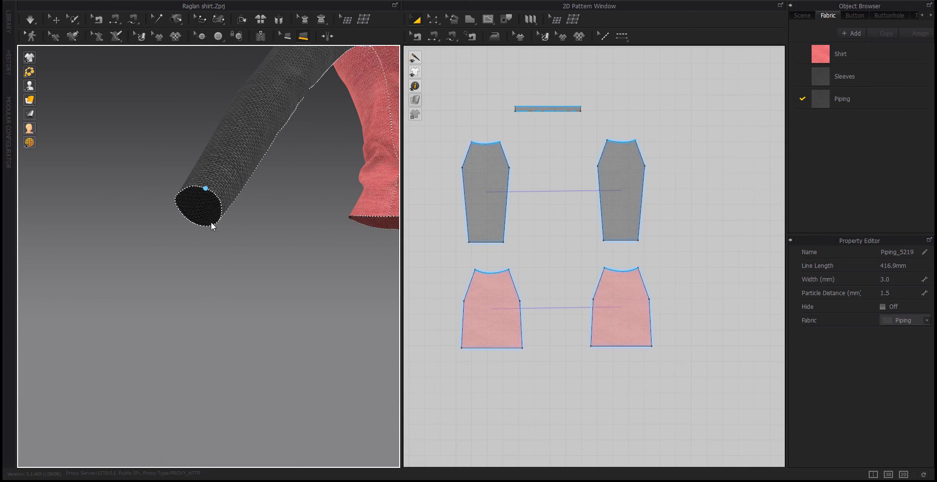
pyautogui.click(205, 188)
# - Add piping around the shirt's bottom hem, along the lower edges of the front and back panels
pyautogui.moveTo(278, 232); pyautogui.dragTo(305, 270, button='right')
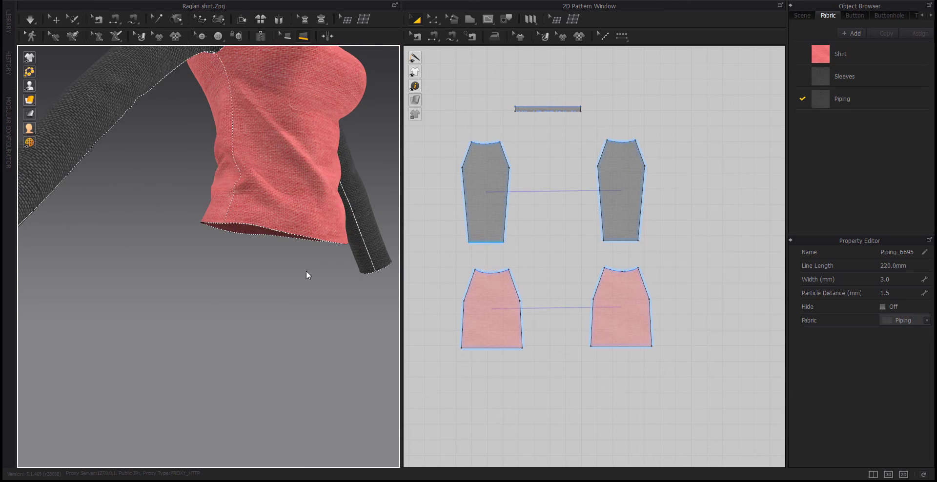
pyautogui.scroll(-3, 306, 271)
pyautogui.scroll(-2, 262, 299)
pyautogui.moveTo(261, 299); pyautogui.dragTo(247, 318, button='middle')
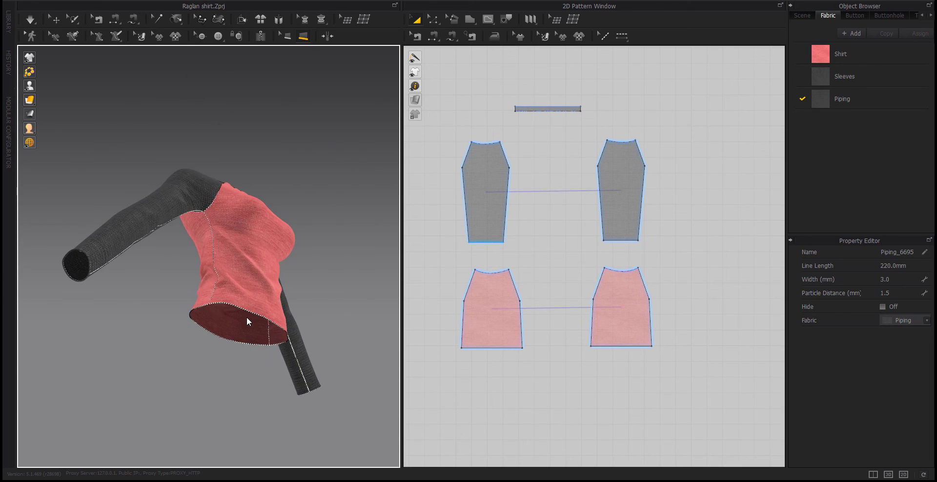
pyautogui.scroll(3, 238, 290)
pyautogui.moveTo(247, 317); pyautogui.dragTo(239, 266, button='right')
pyautogui.moveTo(239, 266); pyautogui.dragTo(262, 340, button='middle')
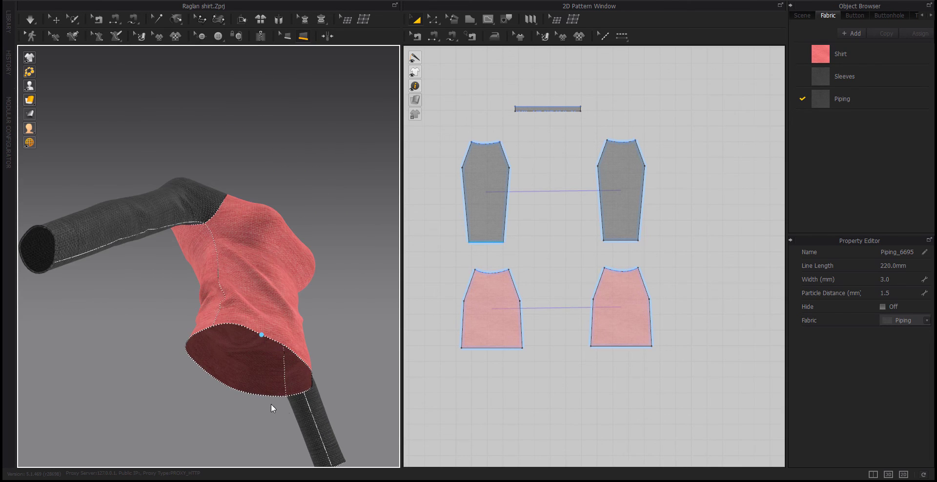
pyautogui.click(261, 335)
# - Add piping around the bottom opening of the sleeve on the avatar's left arm
pyautogui.moveTo(343, 355); pyautogui.dragTo(301, 373, button='middle')
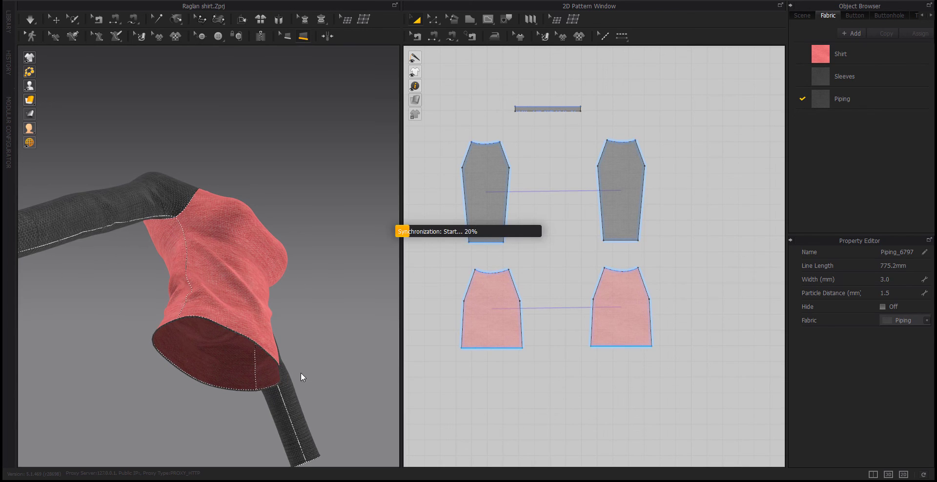
pyautogui.moveTo(342, 353); pyautogui.dragTo(241, 140, button='right')
pyautogui.scroll(3, 253, 398)
pyautogui.scroll(-3, 235, 383)
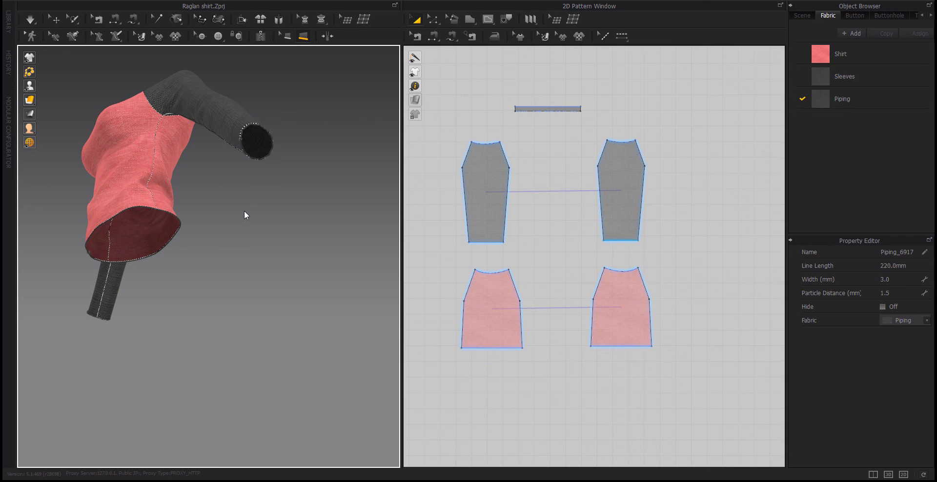
# - Show the avatar again and simulate the shirt with its piping
pyautogui.moveTo(151, 198); pyautogui.dragTo(213, 351, button='middle')
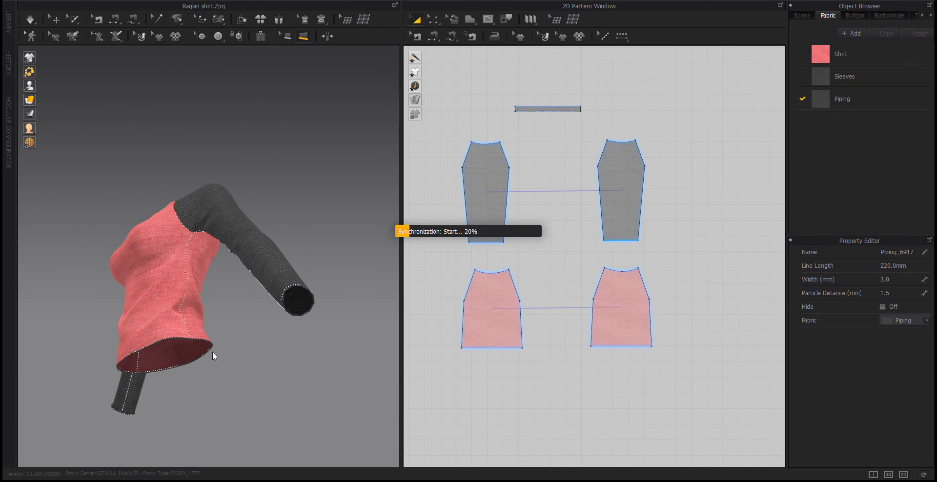
pyautogui.scroll(3, 209, 347)
pyautogui.moveTo(144, 308); pyautogui.dragTo(361, 336, button='right')
pyautogui.scroll(-3, 209, 348)
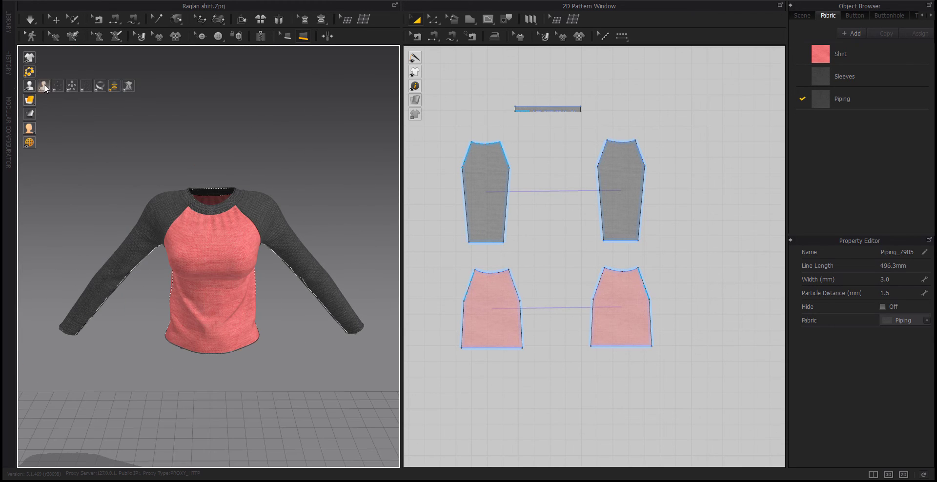
pyautogui.click(44, 86)
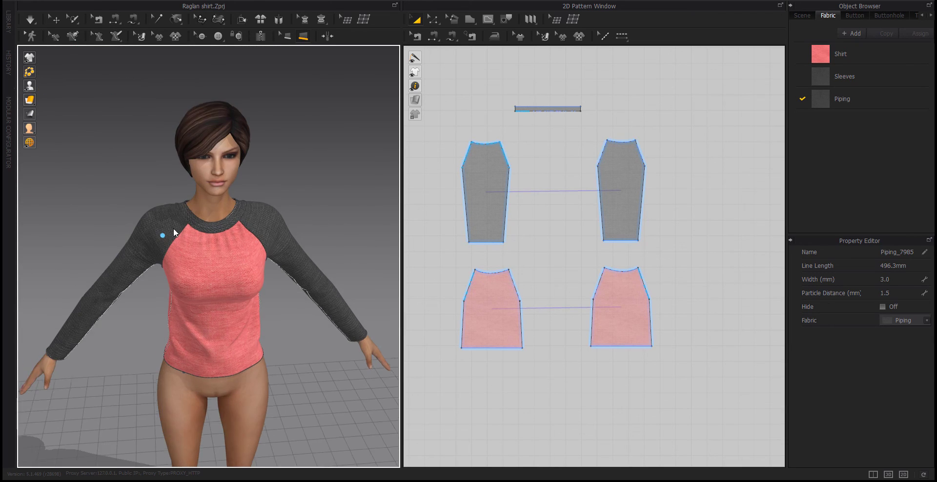
pyautogui.click(30, 22)
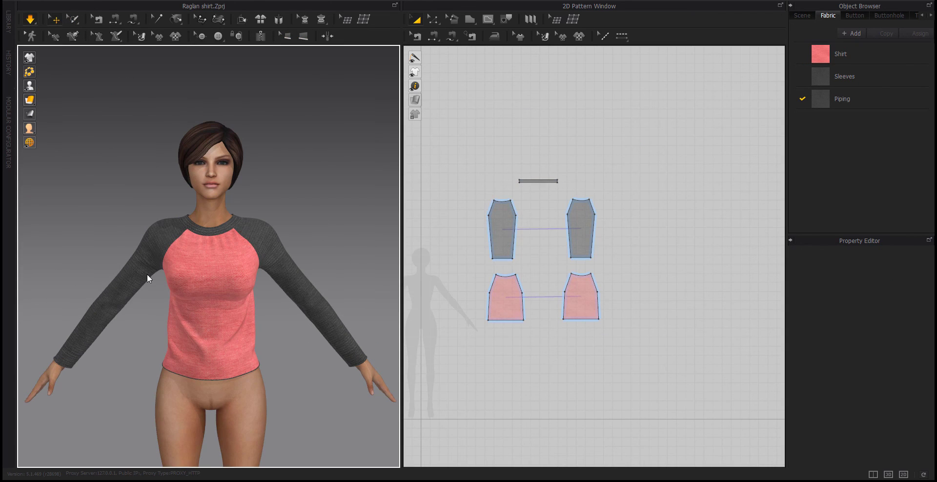
# - Examine the simulated shirt up close, checking the fabric texture, sleeve drape, hem piping and neckband
pyautogui.moveTo(151, 276); pyautogui.dragTo(161, 303, button='right')
pyautogui.scroll(3, 130, 282)
pyautogui.scroll(3, 207, 283)
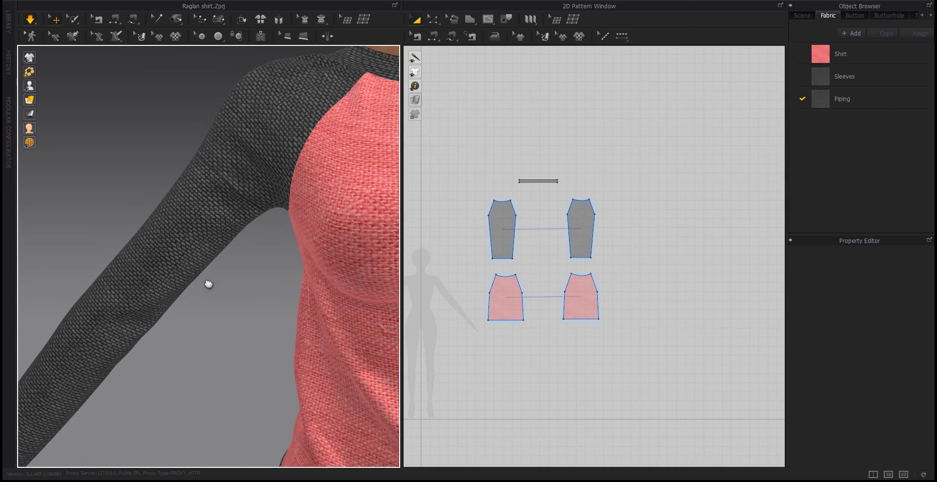
pyautogui.scroll(2, 157, 337)
pyautogui.moveTo(271, 351); pyautogui.dragTo(111, 349, button='middle')
pyautogui.moveTo(313, 341); pyautogui.dragTo(123, 384, button='middle')
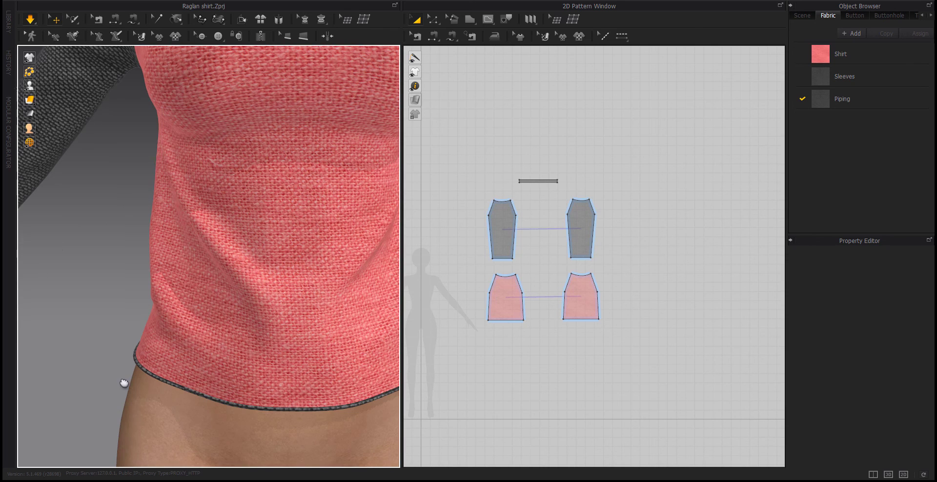
pyautogui.scroll(-8, 268, 335)
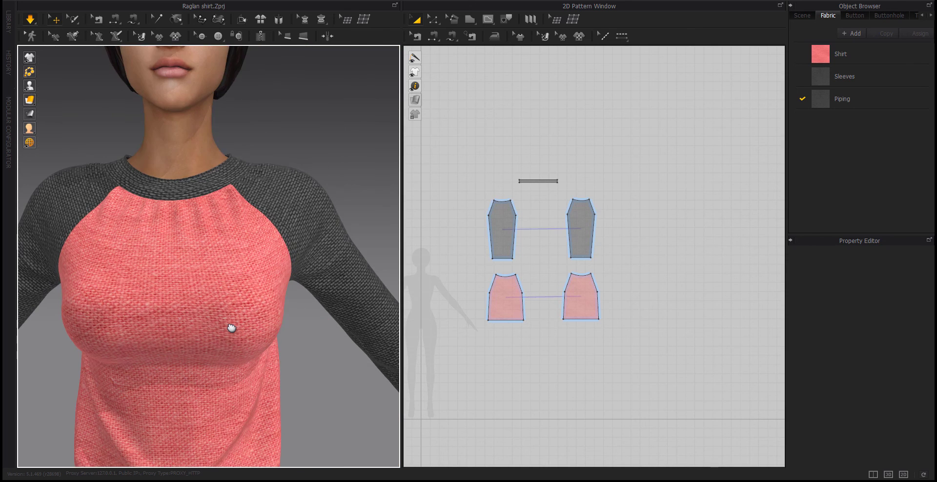
pyautogui.scroll(-4, 251, 311)
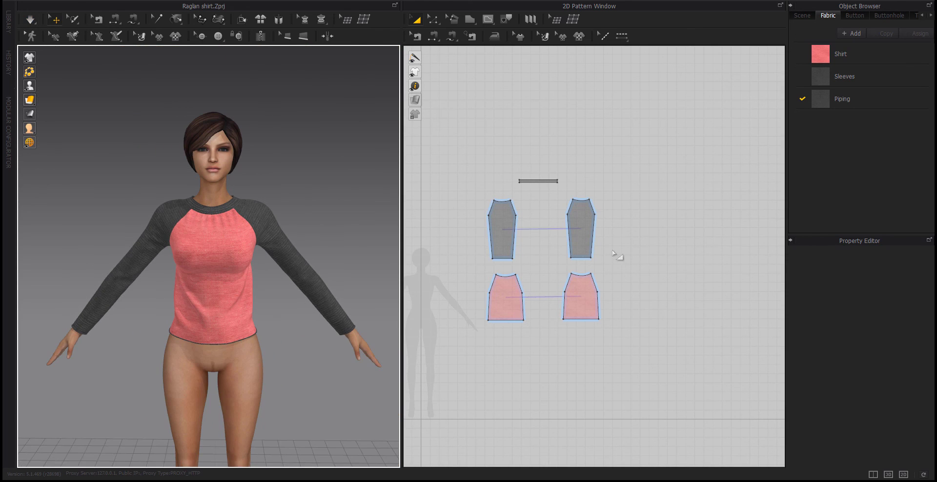
# - Select all pattern pieces and check their particle distance setting
pyautogui.moveTo(656, 144); pyautogui.dragTo(474, 358)
pyautogui.click(890, 425)
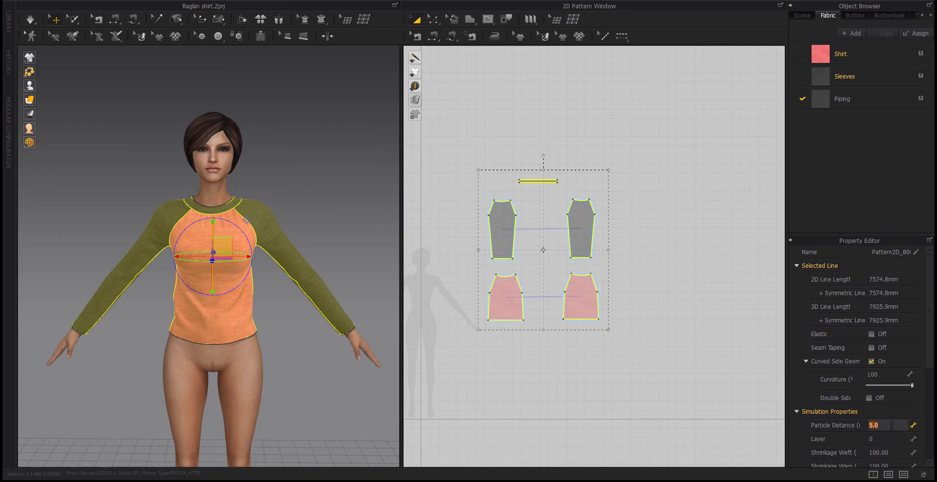
pyautogui.click(705, 348)
pyautogui.moveTo(330, 340)
pyautogui.mouseDown(button='right')
pyautogui.moveTo(111, 333)
pyautogui.moveTo(199, 355)
pyautogui.moveTo(347, 338)
pyautogui.mouseUp(button='right')
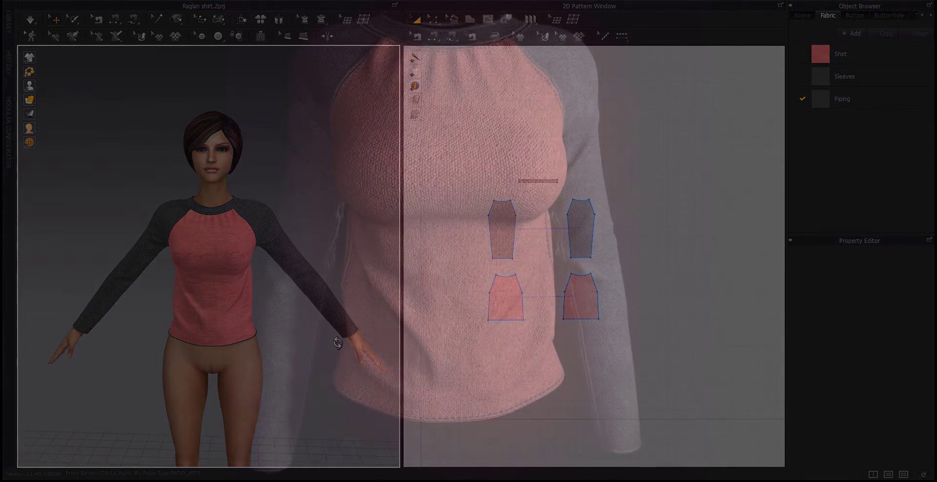